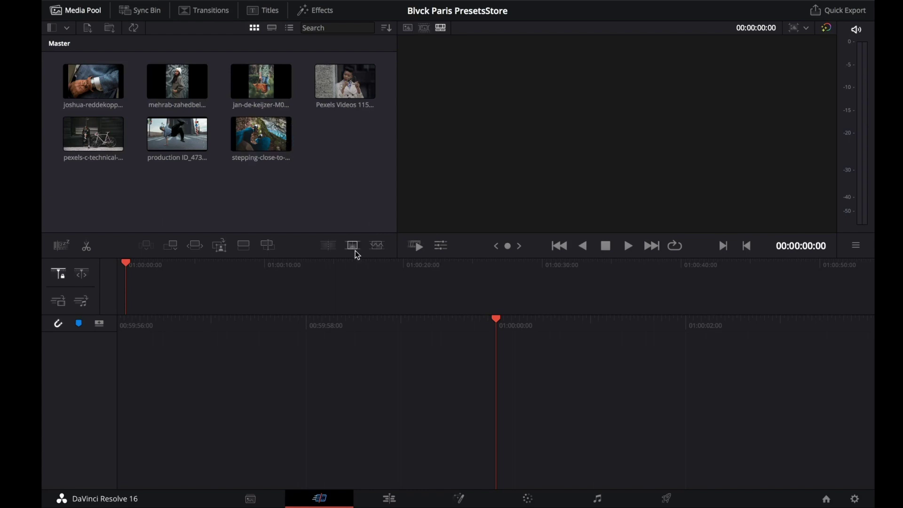
# On the Edit page, place all seven media pool clips together at the start of a new timeline
pyautogui.click(389, 499)
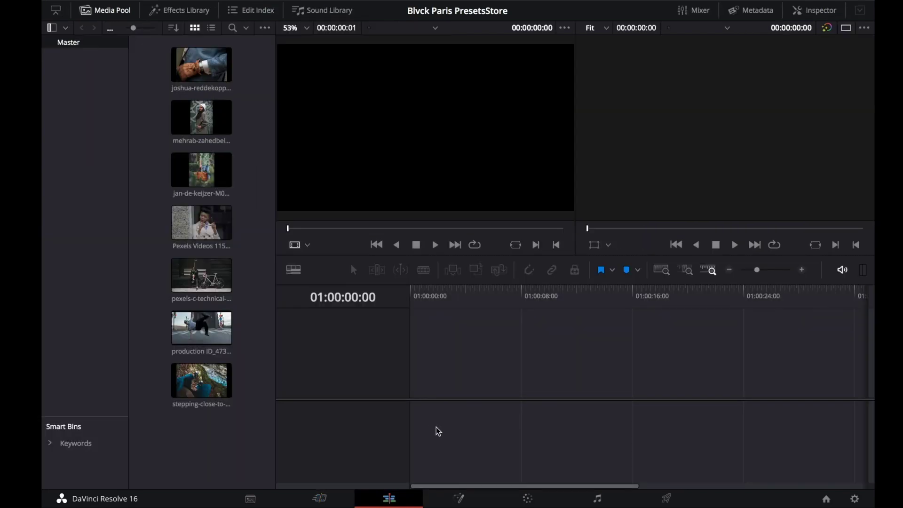
pyautogui.moveTo(241, 55); pyautogui.dragTo(206, 376)
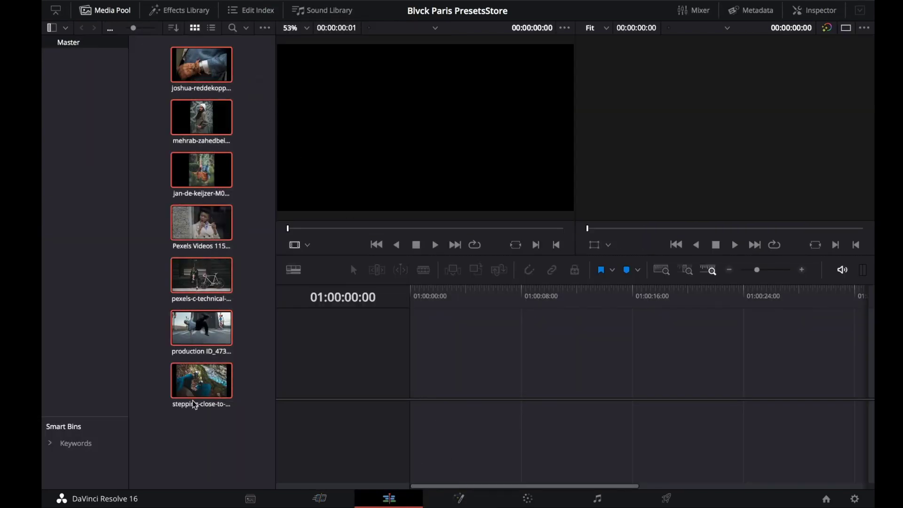
pyautogui.moveTo(221, 77); pyautogui.dragTo(416, 399)
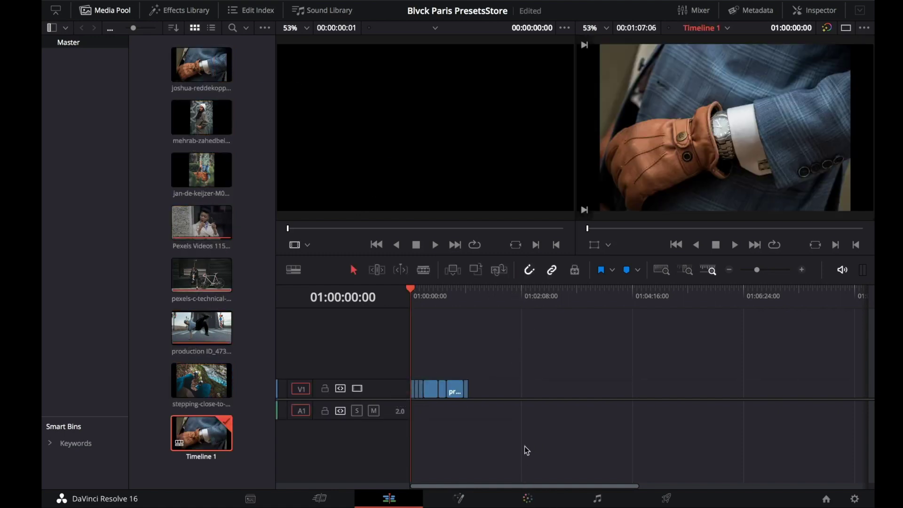
# Open the Color page and switch the node graph from clip level to timeline level
pyautogui.click(527, 499)
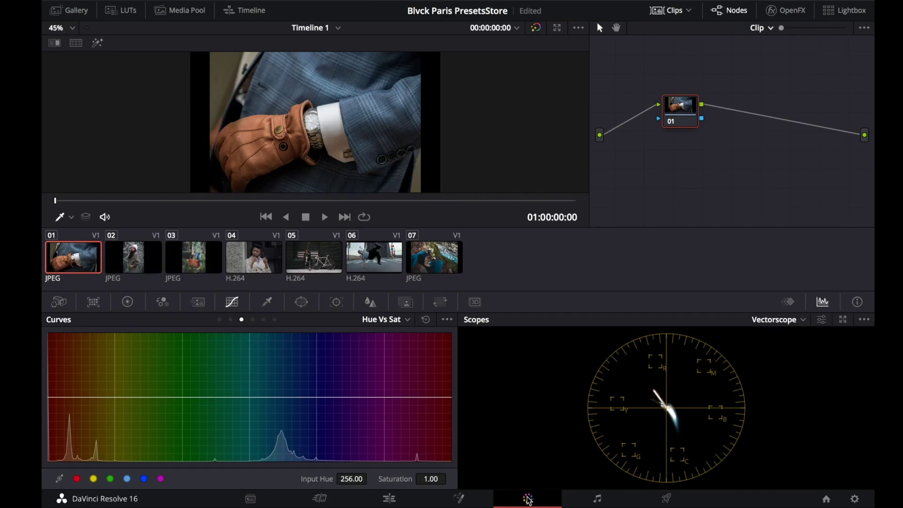
pyautogui.click(770, 28)
pyautogui.click(775, 58)
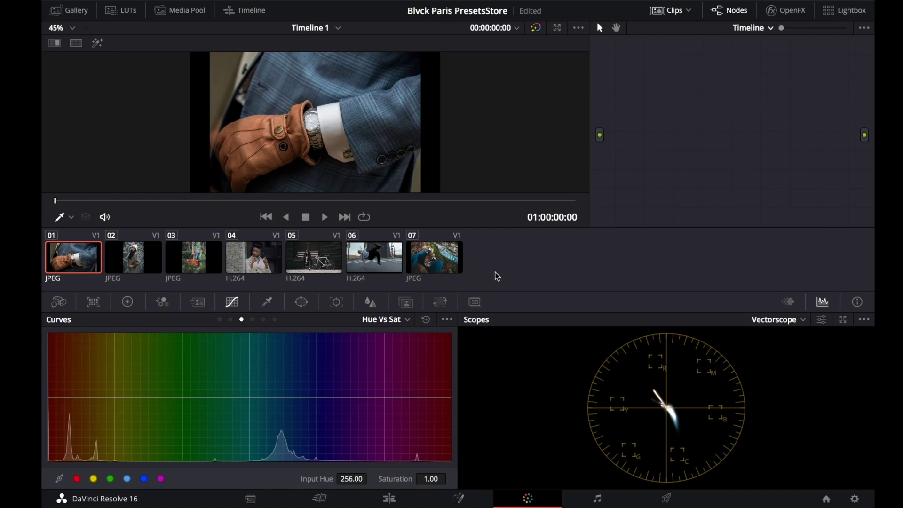
# Add a corrector node to the timeline node graph and connect it between the source and the output
pyautogui.rightClick(621, 177)
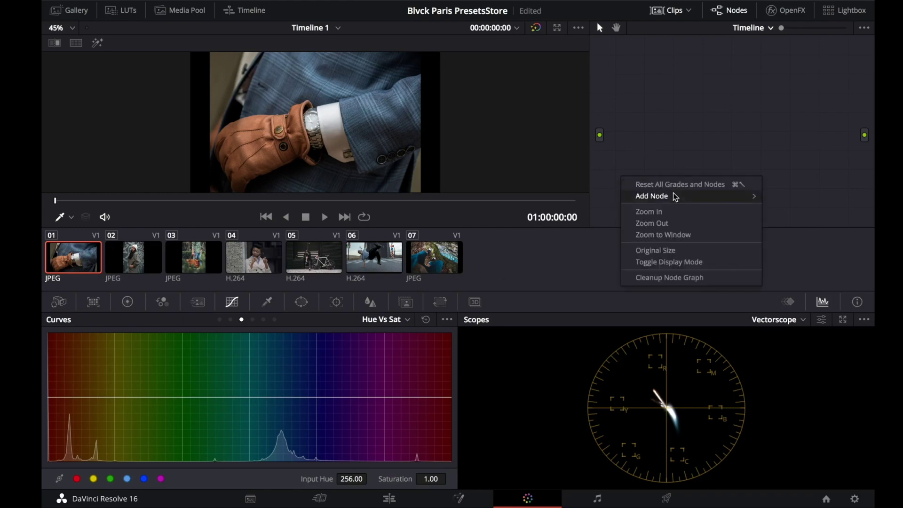
pyautogui.moveTo(674, 195)
pyautogui.click(789, 198)
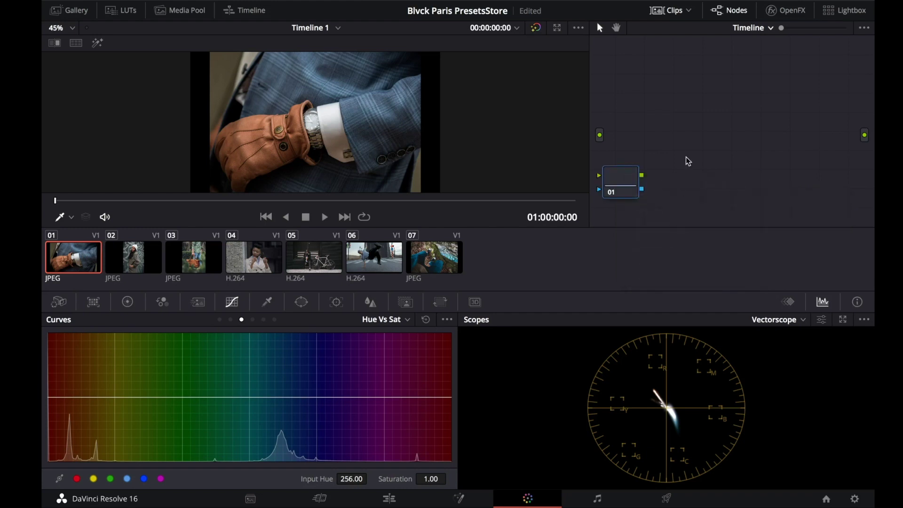
pyautogui.moveTo(616, 182); pyautogui.dragTo(864, 135)
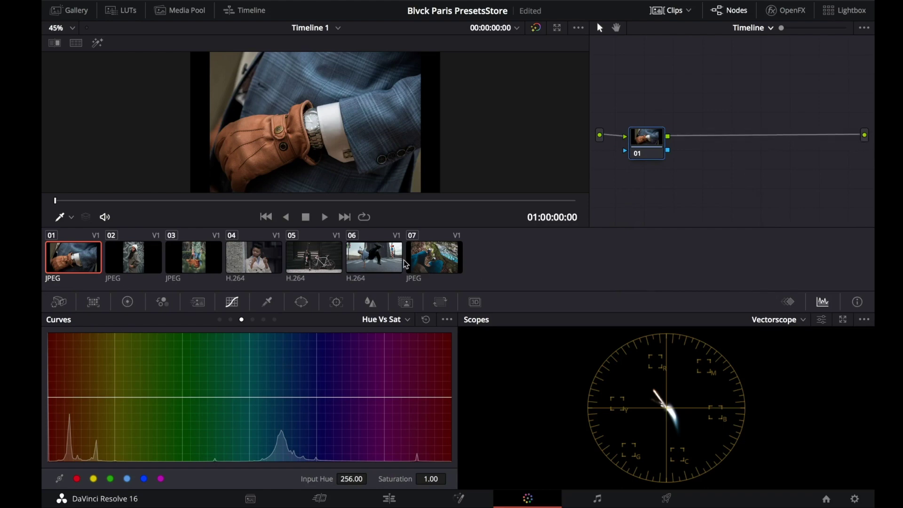
# Using clip 07 as reference, desaturate all hues to 0.01 in the Hue Vs Sat curve, but restore red to 0.99
pyautogui.click(421, 262)
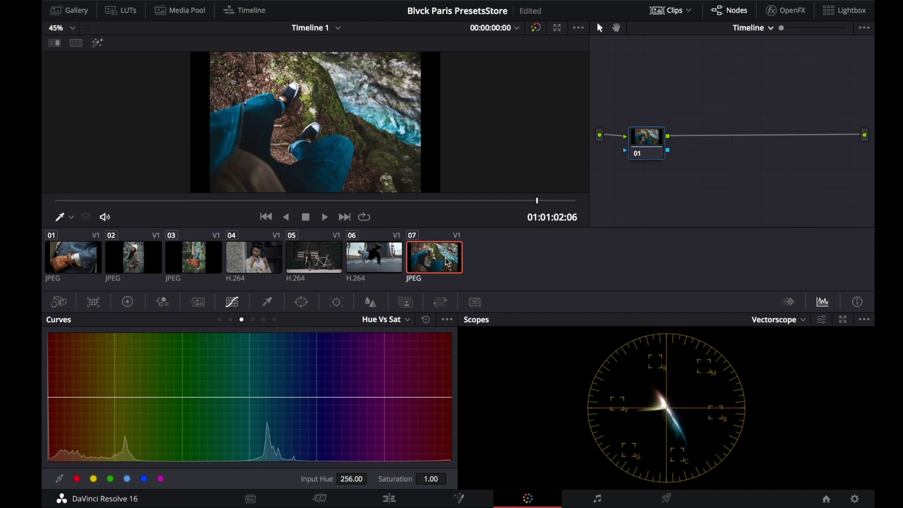
pyautogui.moveTo(653, 141); pyautogui.dragTo(648, 140)
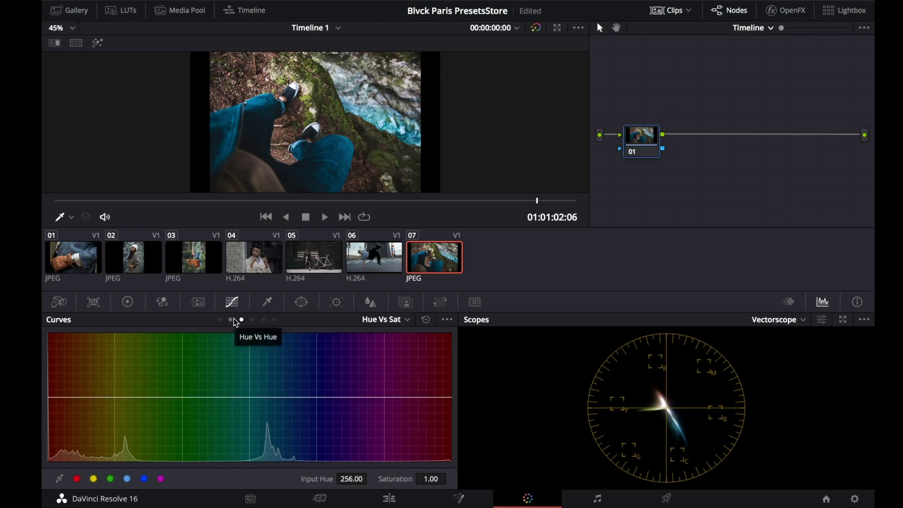
pyautogui.click(232, 319)
pyautogui.click(242, 319)
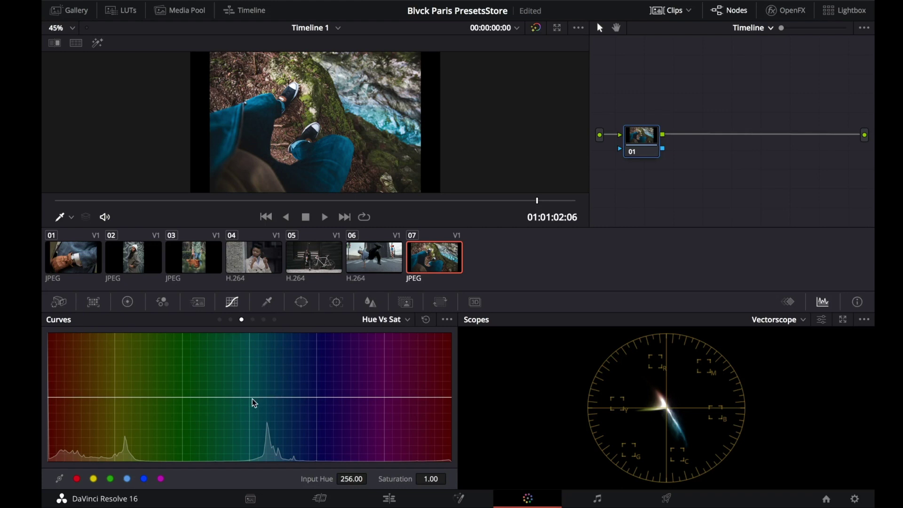
pyautogui.moveTo(250, 398); pyautogui.dragTo(250, 463)
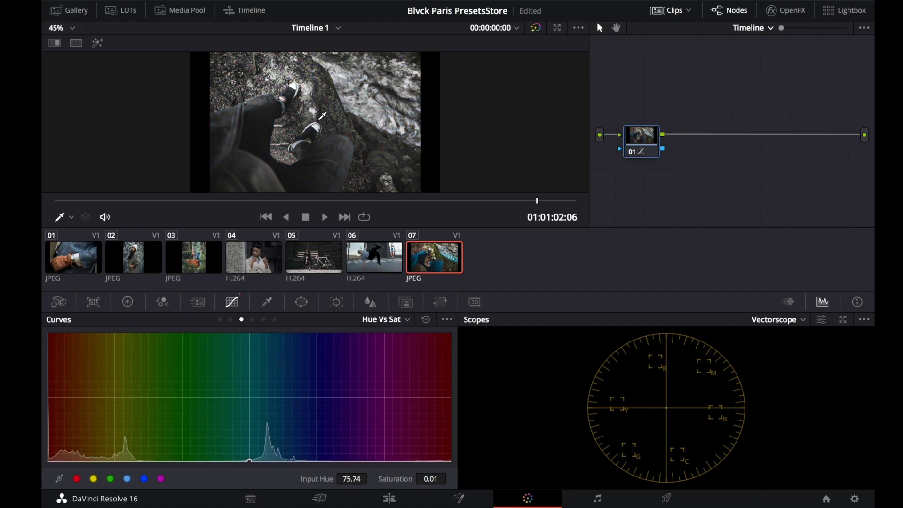
pyautogui.click(78, 479)
pyautogui.moveTo(49, 461); pyautogui.dragTo(48, 398)
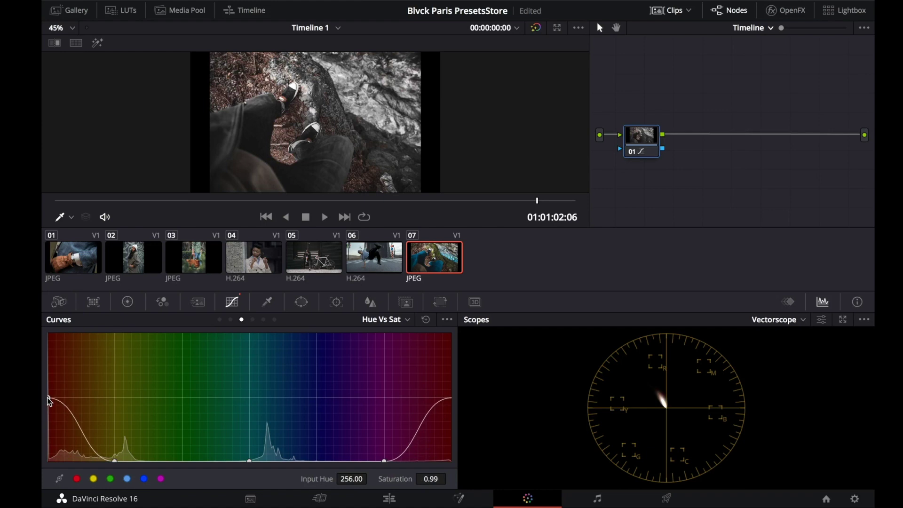
# Add a serial node after node 01 and label node 01 as "red"
pyautogui.rightClick(654, 141)
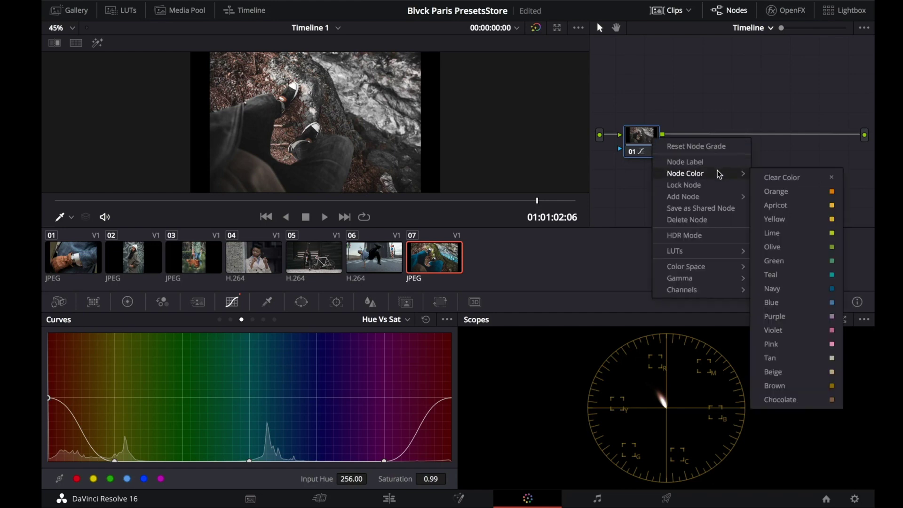
pyautogui.moveTo(720, 198)
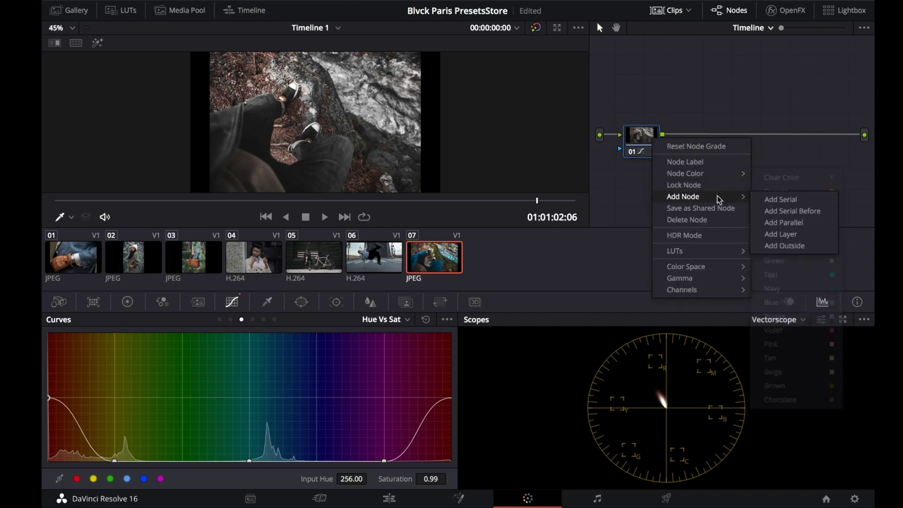
pyautogui.click(780, 199)
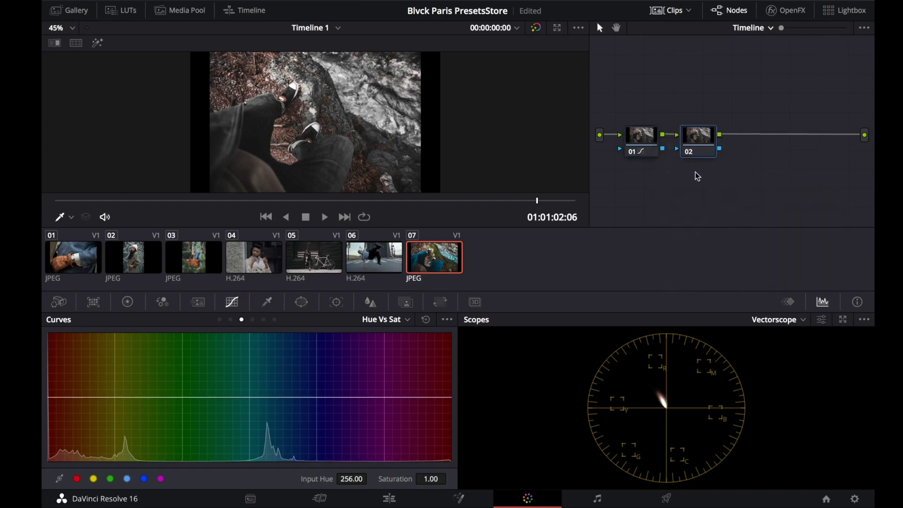
pyautogui.click(642, 140)
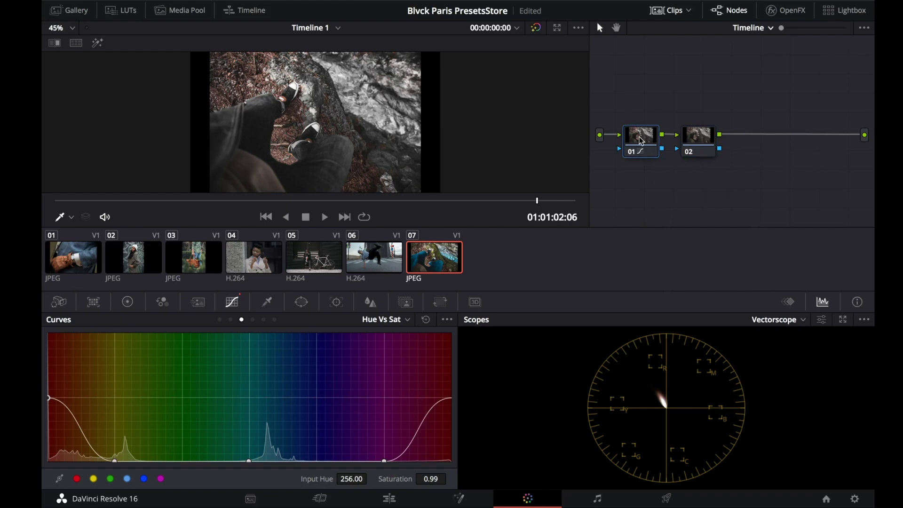
pyautogui.write('red')
# Set node 02's temperature to -310 and tint to 6 in the primaries, and label the node "temp"
pyautogui.click(698, 142)
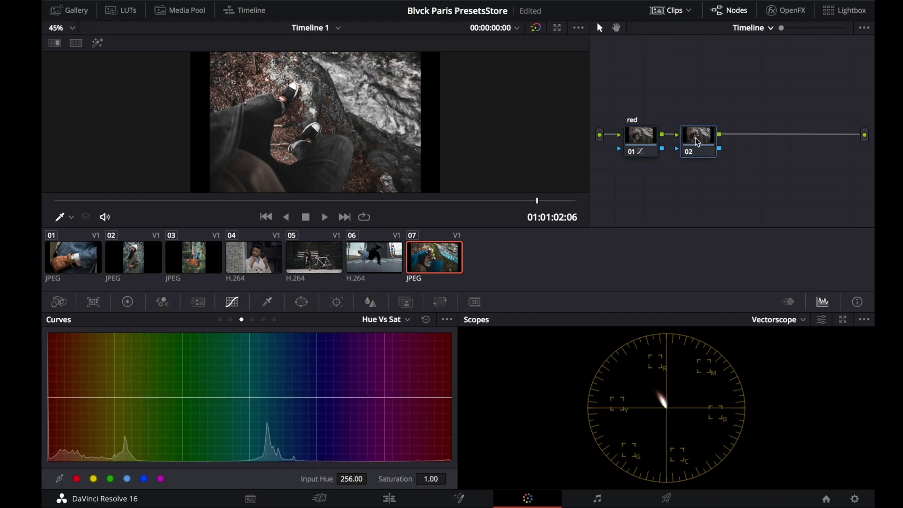
pyautogui.click(135, 303)
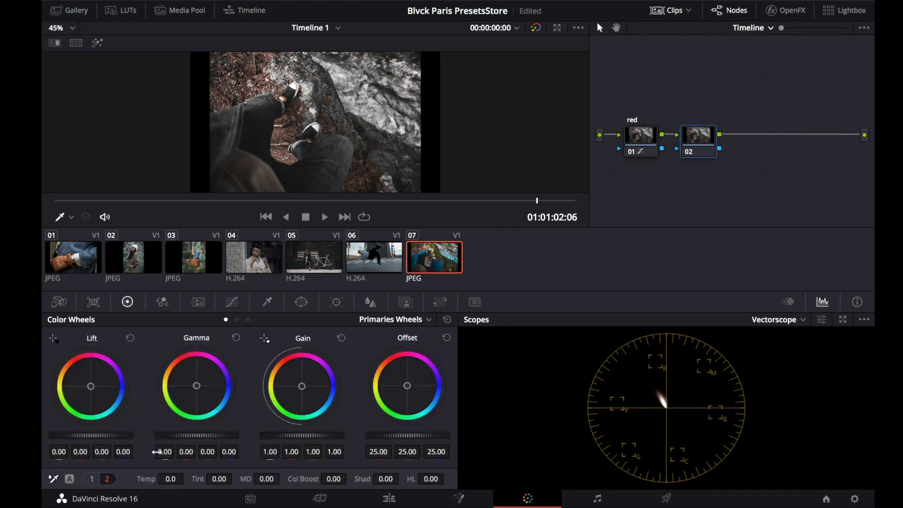
pyautogui.moveTo(149, 480); pyautogui.dragTo(52, 479)
pyautogui.moveTo(197, 478); pyautogui.dragTo(235, 478)
pyautogui.write('temp')
pyautogui.press('Return')
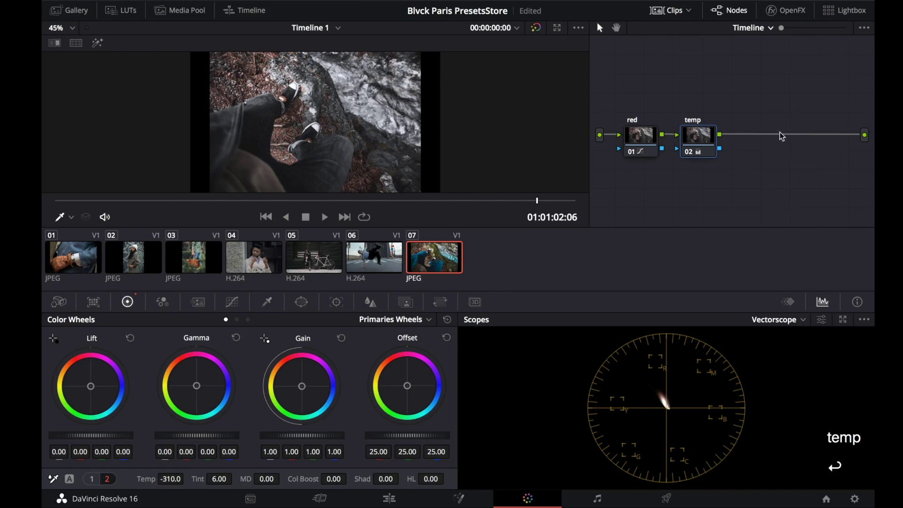
# Add a serial node directly after the temp node
pyautogui.rightClick(704, 145)
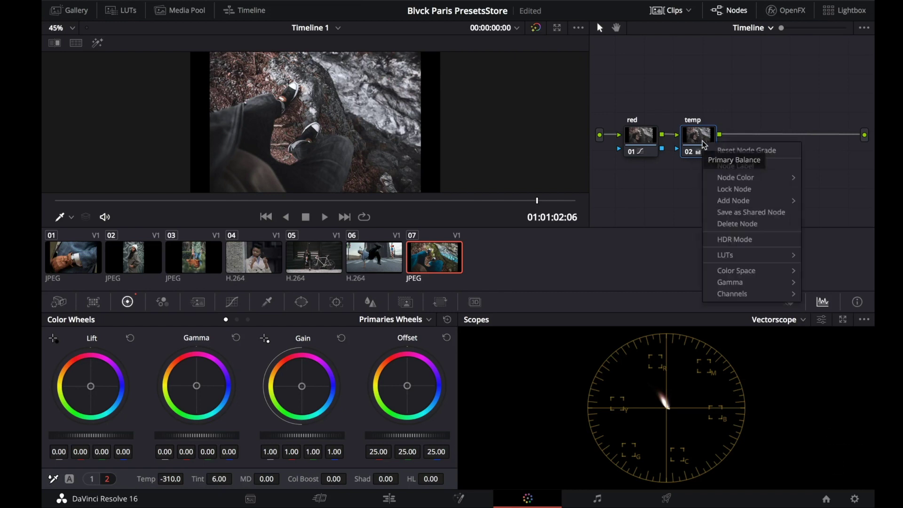
pyautogui.moveTo(740, 202)
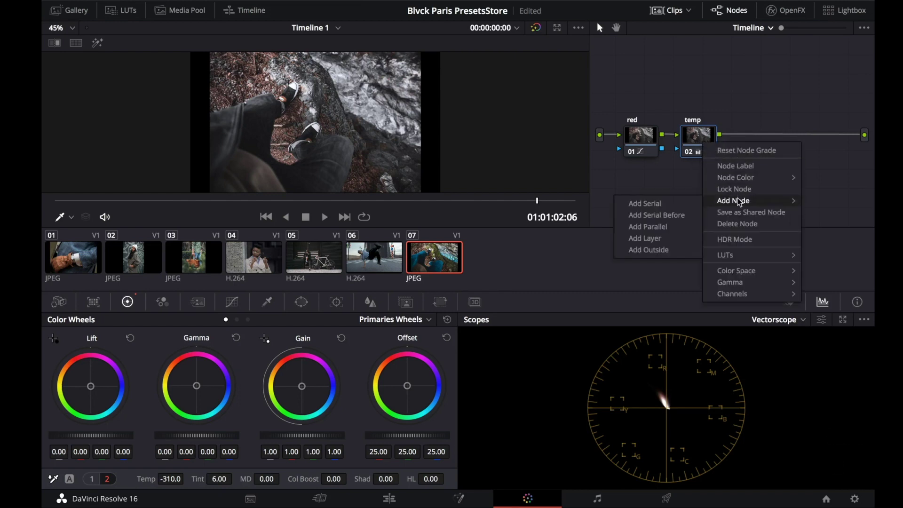
pyautogui.click(674, 201)
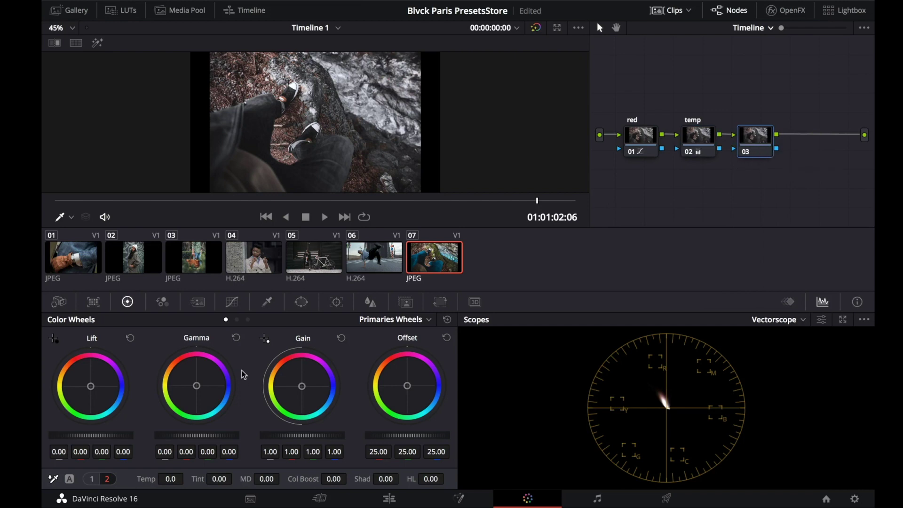
# Raise the Log midtone level of node 03 to 0.23 and label the node "midtone"
pyautogui.click(248, 320)
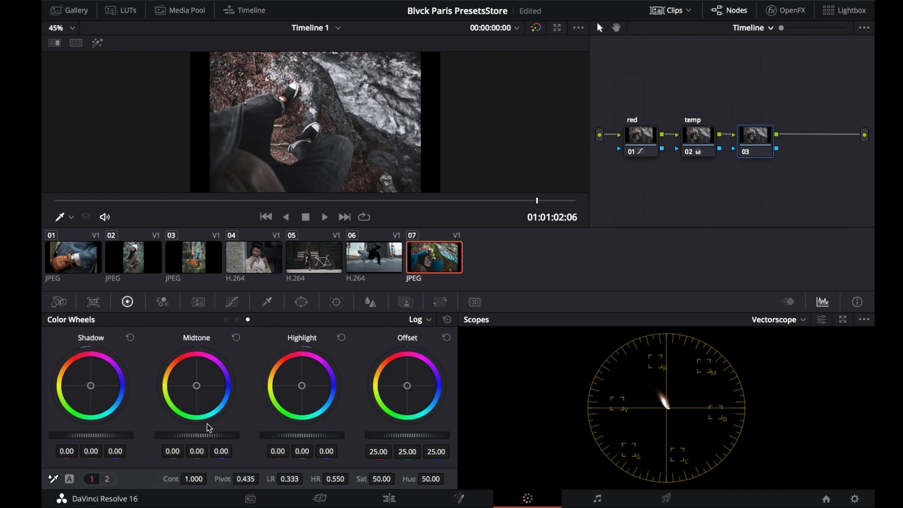
pyautogui.moveTo(203, 436); pyautogui.dragTo(254, 435)
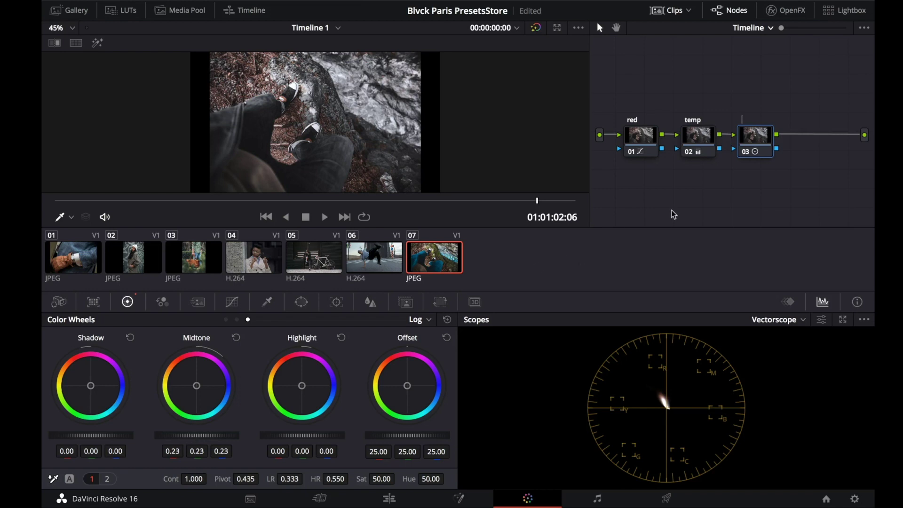
pyautogui.write('midtone')
pyautogui.press('Return')
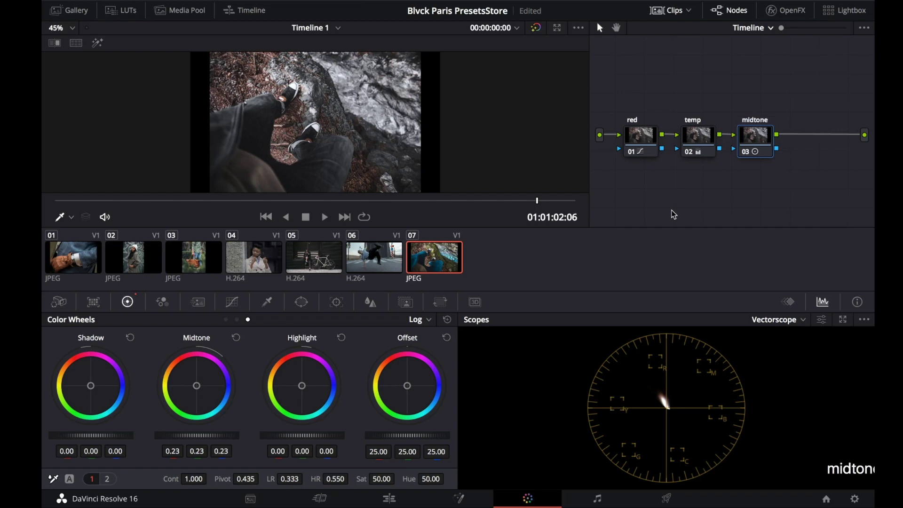
# Add a serial node directly after the midtone node
pyautogui.rightClick(764, 142)
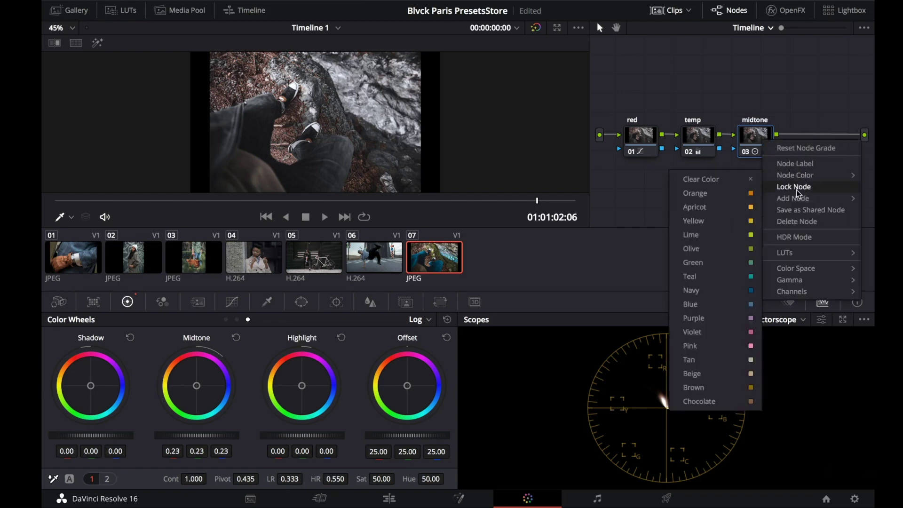
pyautogui.moveTo(775, 201)
pyautogui.click(742, 202)
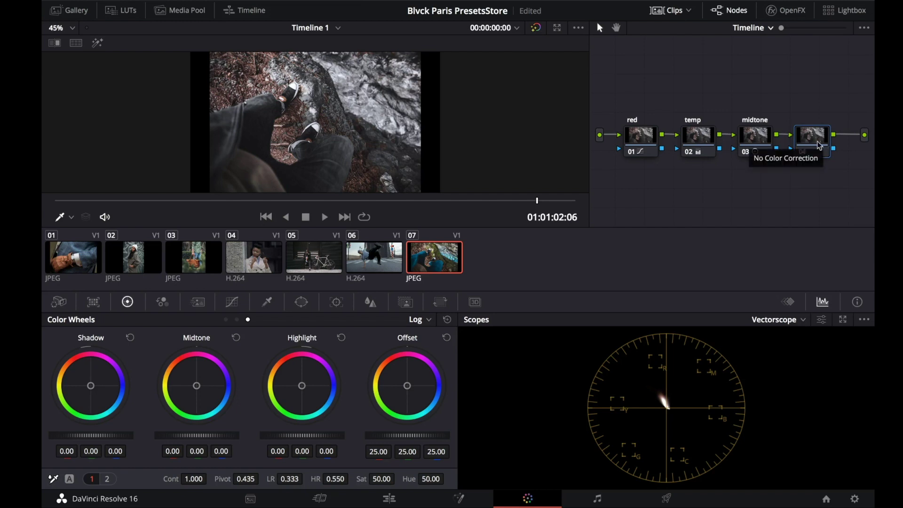
# Lower node 04's primaries gain to 0.85 and gamma to -0.02, and label the node "gain"
pyautogui.click(226, 320)
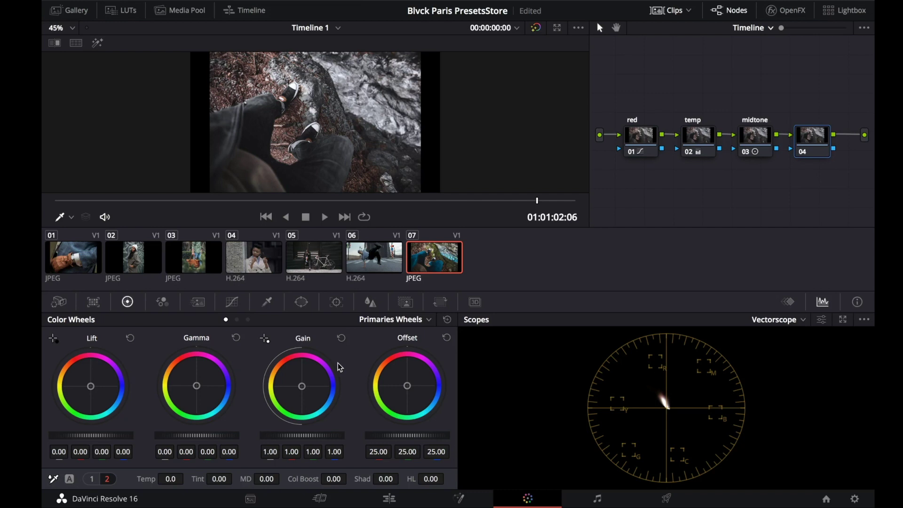
pyautogui.moveTo(302, 435); pyautogui.dragTo(276, 435)
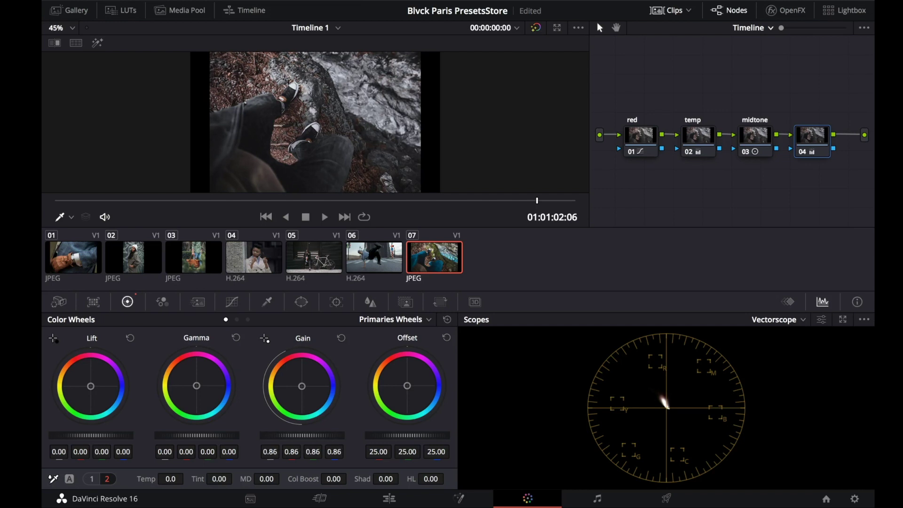
pyautogui.moveTo(274, 435); pyautogui.dragTo(272, 435)
pyautogui.moveTo(197, 435); pyautogui.dragTo(188, 435)
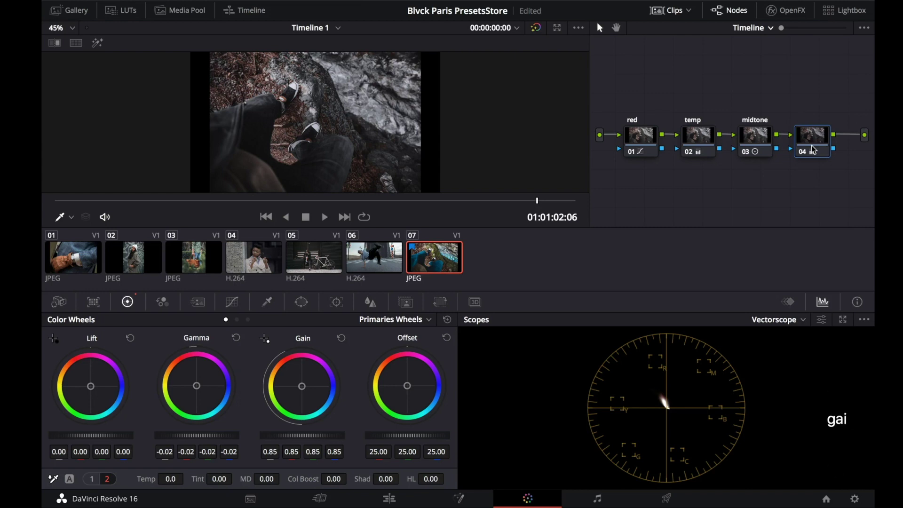
pyautogui.write('gain')
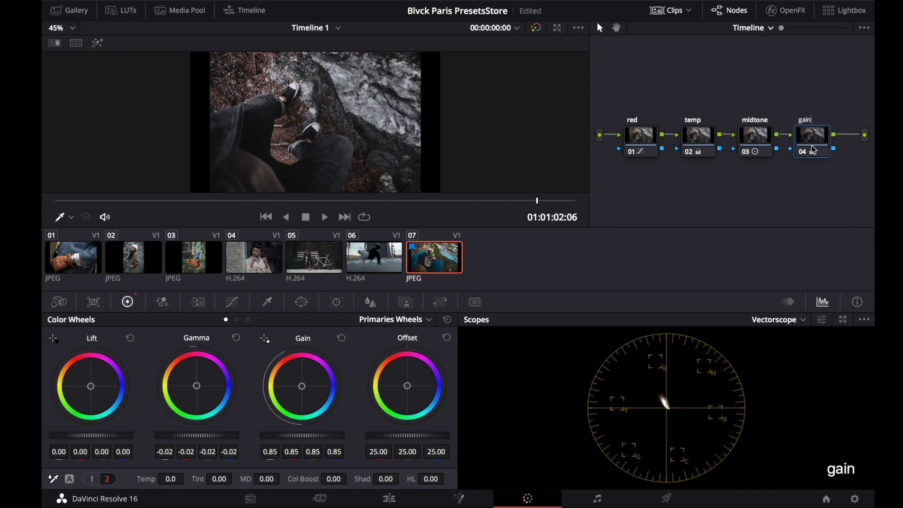
pyautogui.press('Return')
# Check the grade on clip 06, return to clip 07 and view it in the enlarged viewer
pyautogui.click(393, 264)
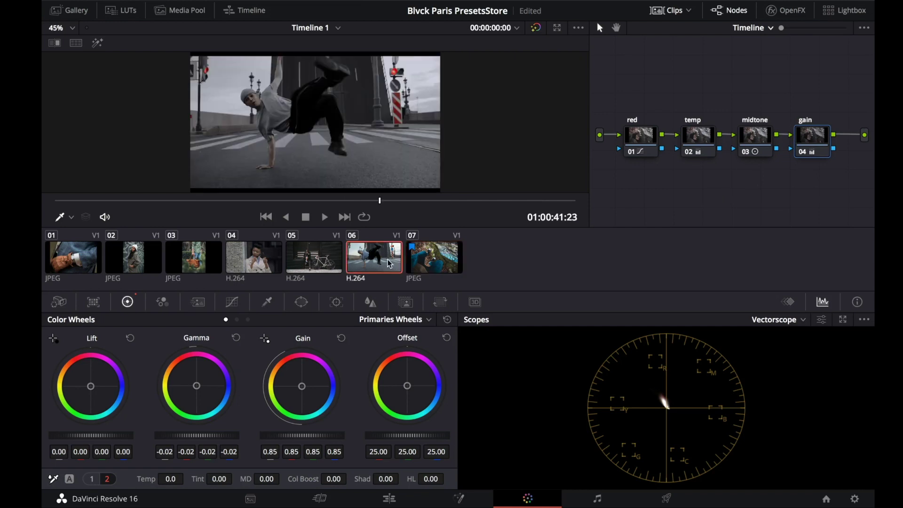
pyautogui.click(437, 257)
pyautogui.press('Up')
pyautogui.click(416, 262)
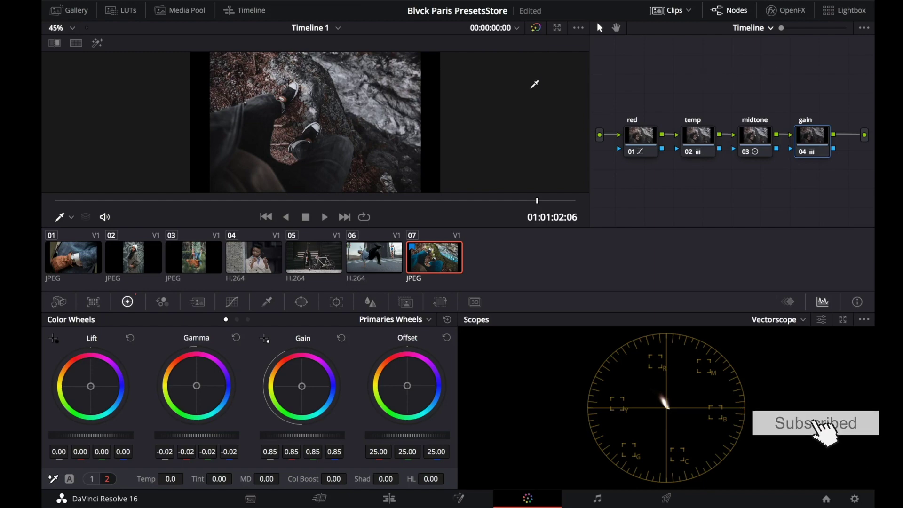
pyautogui.hotkey('alt', 'f')
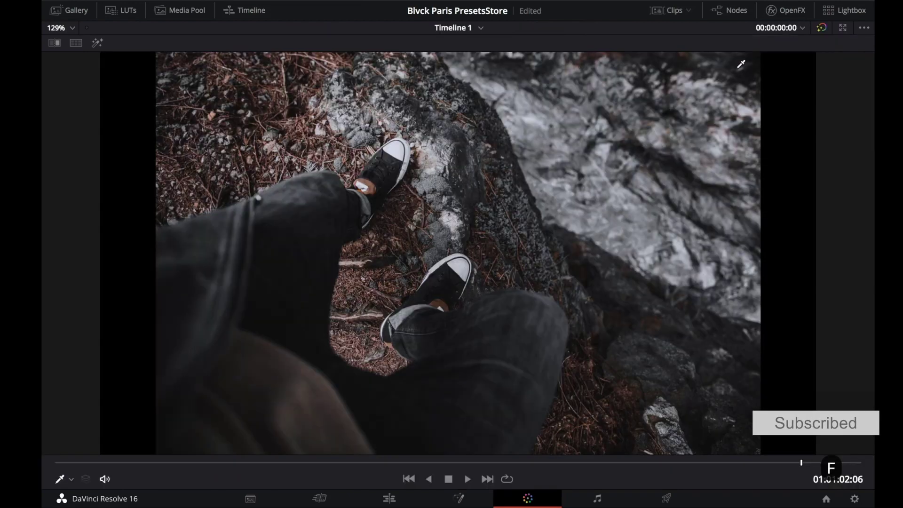
# Compare clips 07 and 06 with and without the grade, and play part of clip 06 graded
pyautogui.click(823, 29)
pyautogui.click(822, 29)
pyautogui.click(654, 11)
pyautogui.click(369, 464)
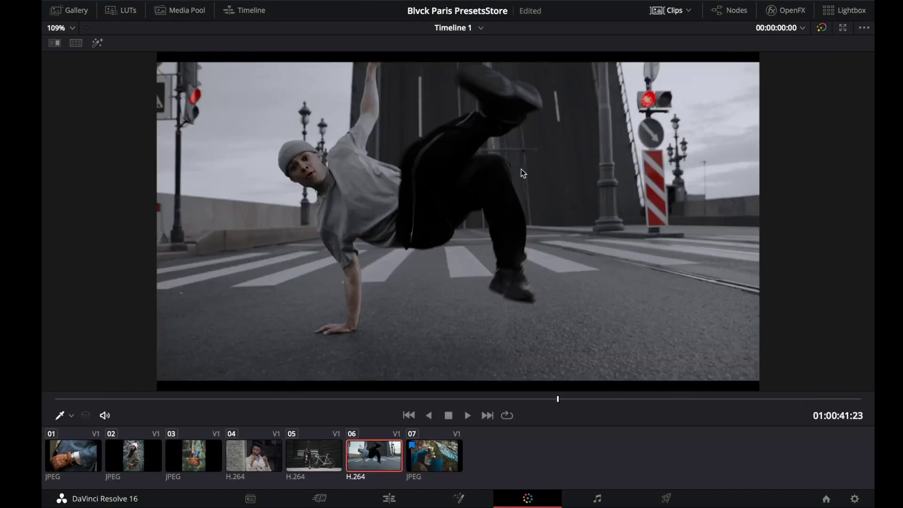
pyautogui.click(822, 29)
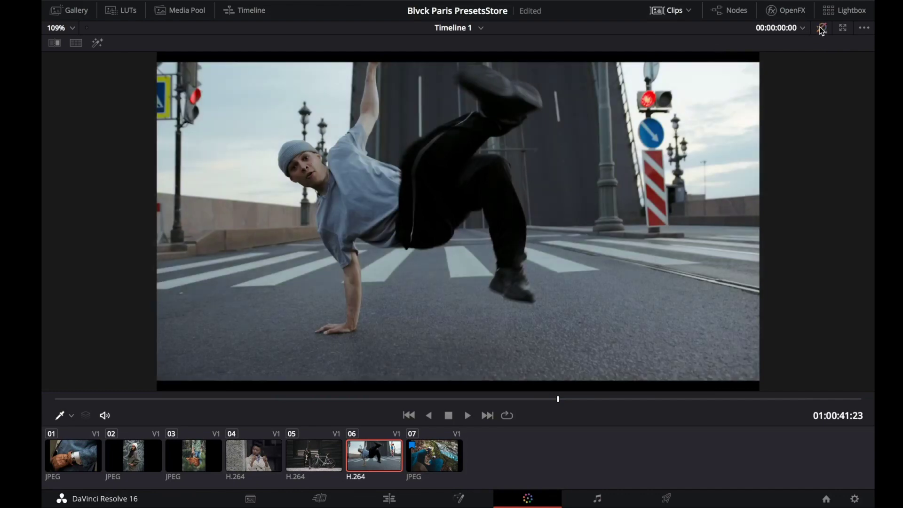
pyautogui.click(821, 29)
pyautogui.press('space')
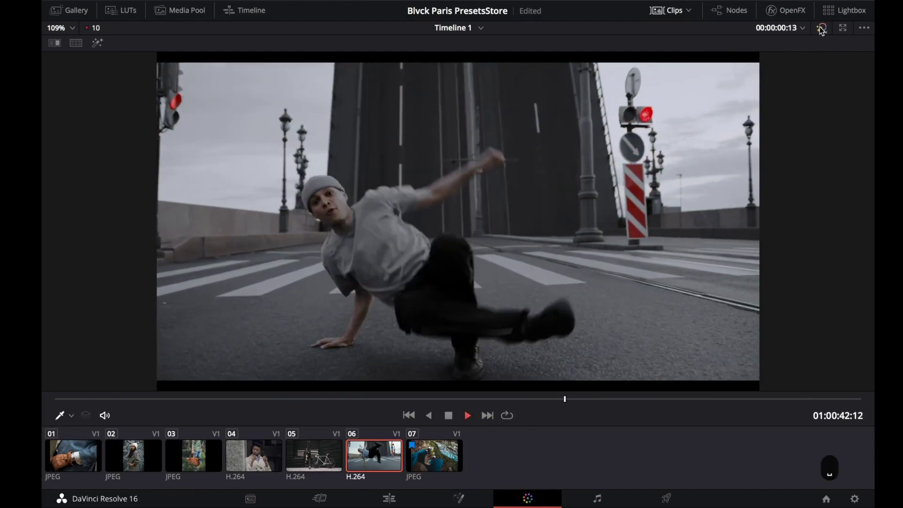
pyautogui.press('space')
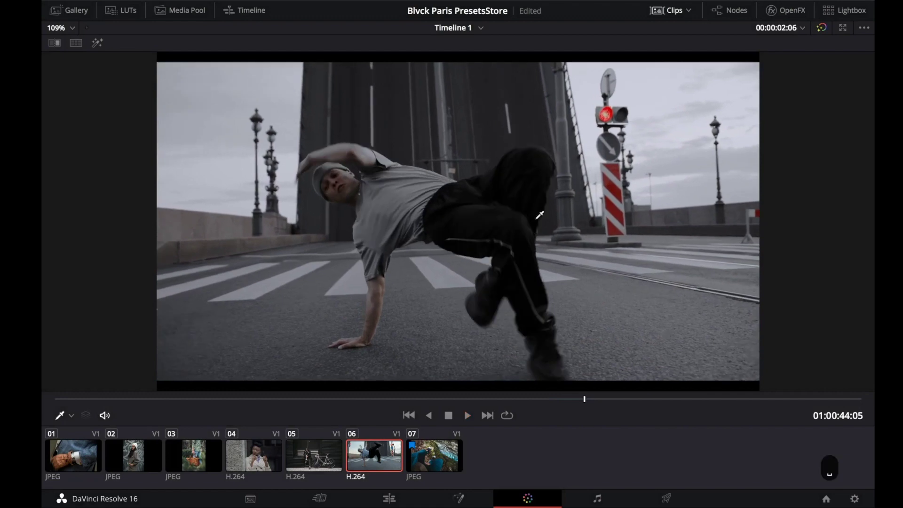
# Play clip 05 and compare it with and without the grade during playback
pyautogui.click(326, 443)
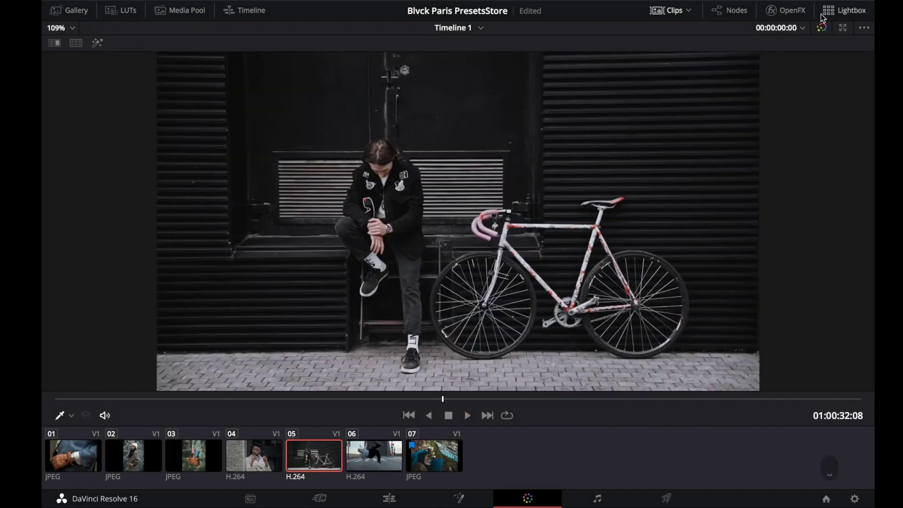
pyautogui.press('space')
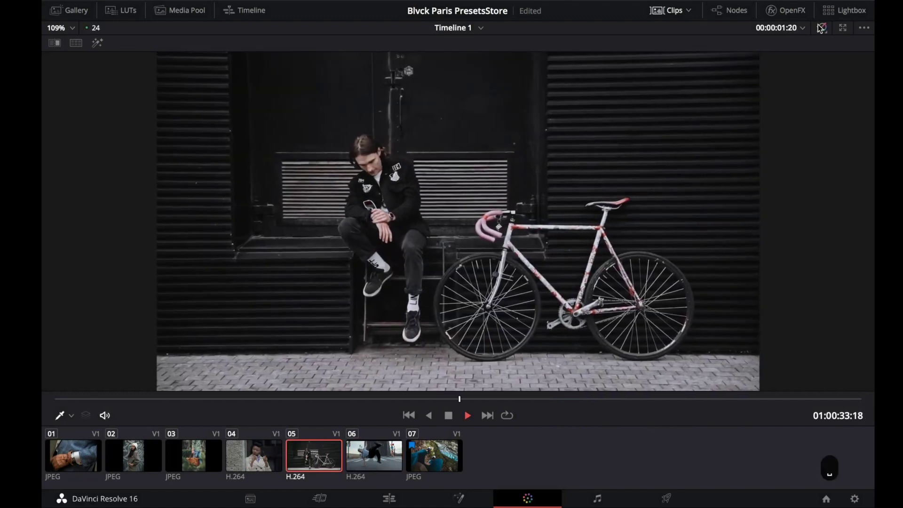
pyautogui.click(821, 29)
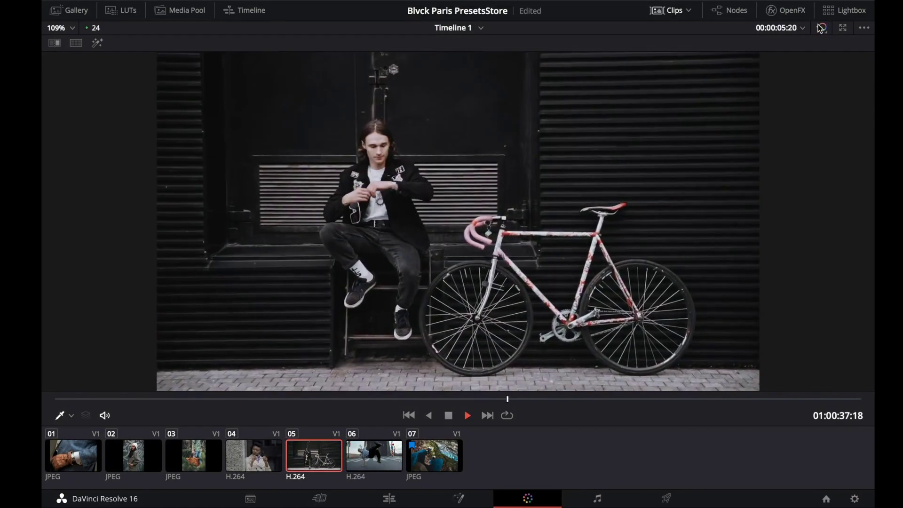
pyautogui.press('space')
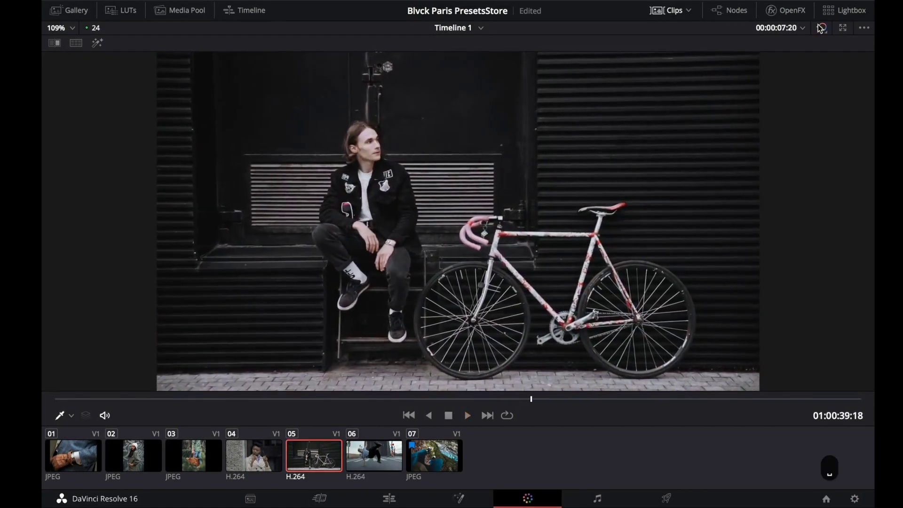
# Play clip 04 and compare the woman's shot with the grade bypassed and enabled
pyautogui.click(262, 453)
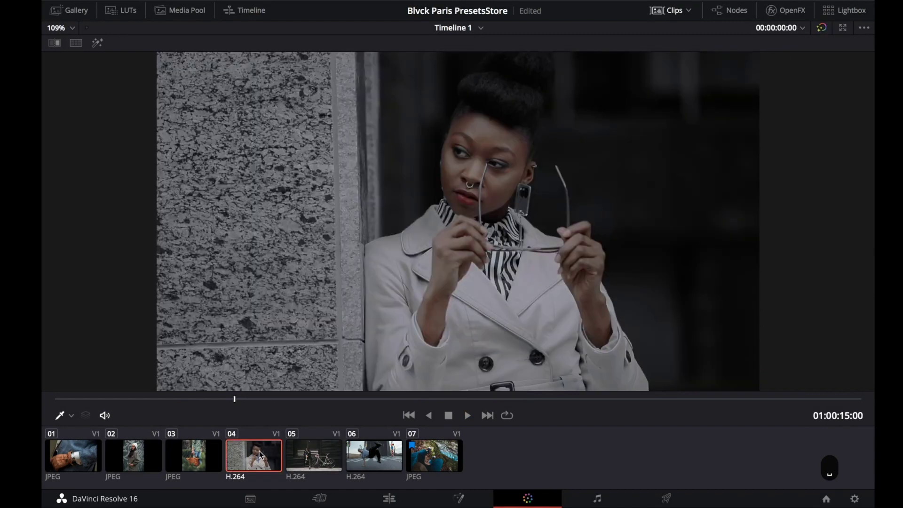
pyautogui.press('space')
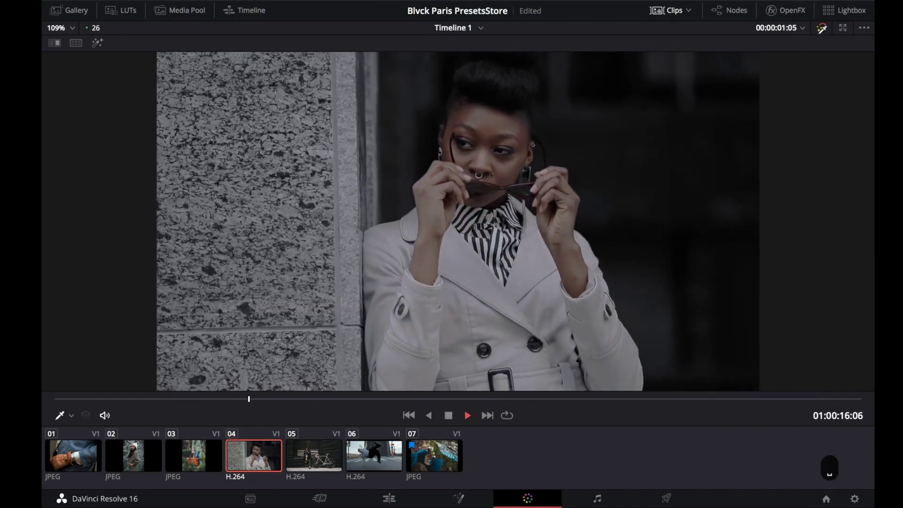
pyautogui.click(821, 28)
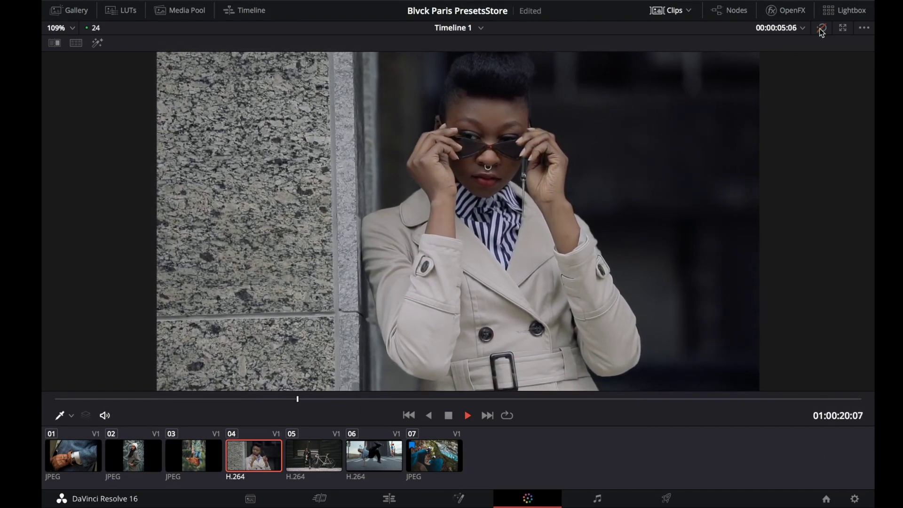
pyautogui.click(821, 29)
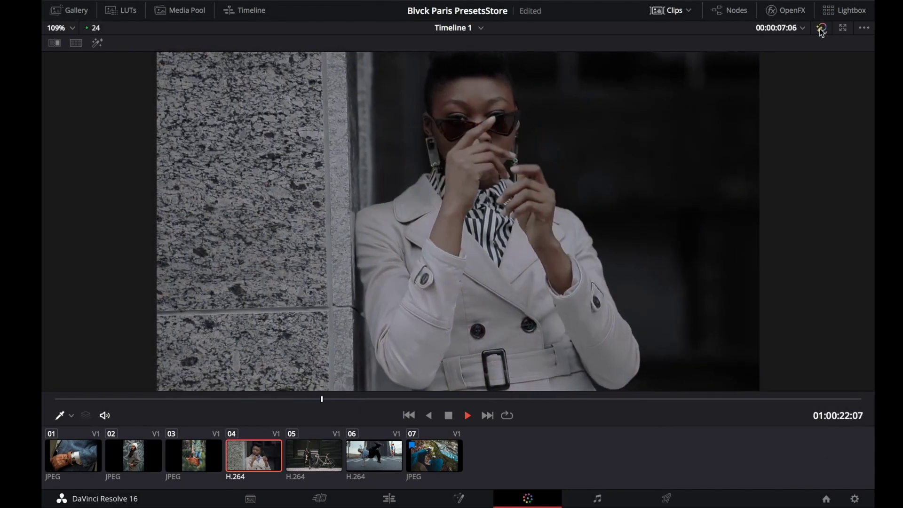
pyautogui.press('space')
# Compare clip 03, the leather bag photo, with and without the grade
pyautogui.click(216, 459)
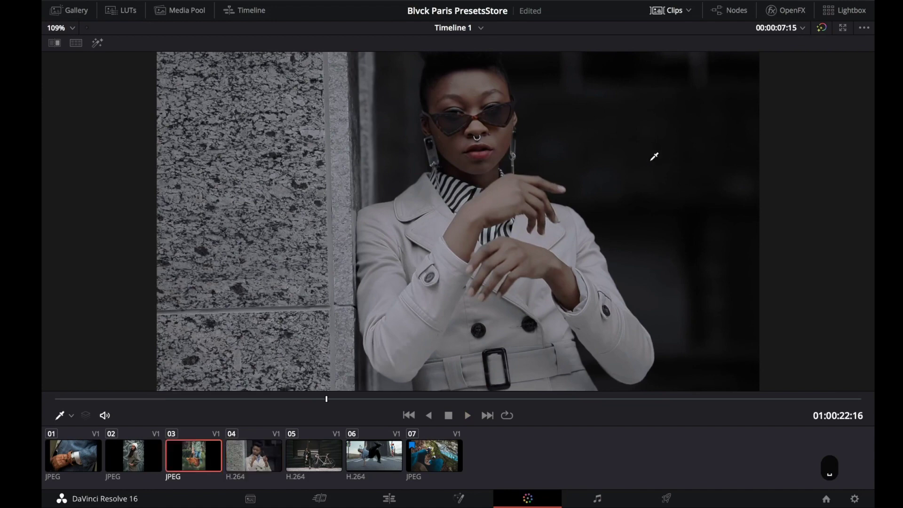
pyautogui.press('space')
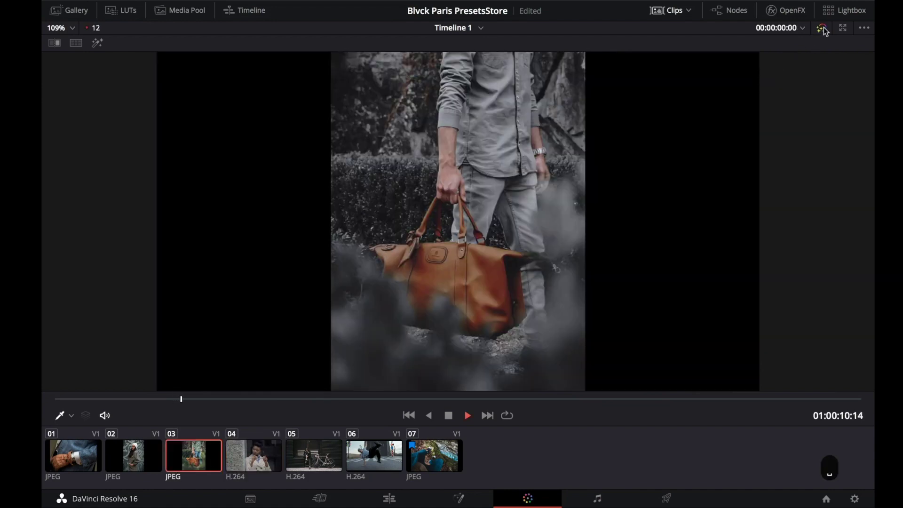
pyautogui.press('space')
pyautogui.click(823, 28)
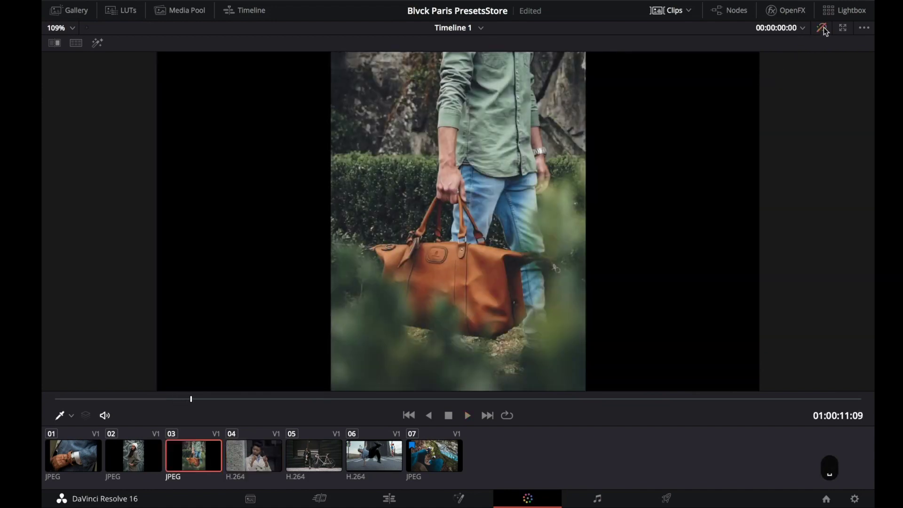
pyautogui.click(823, 28)
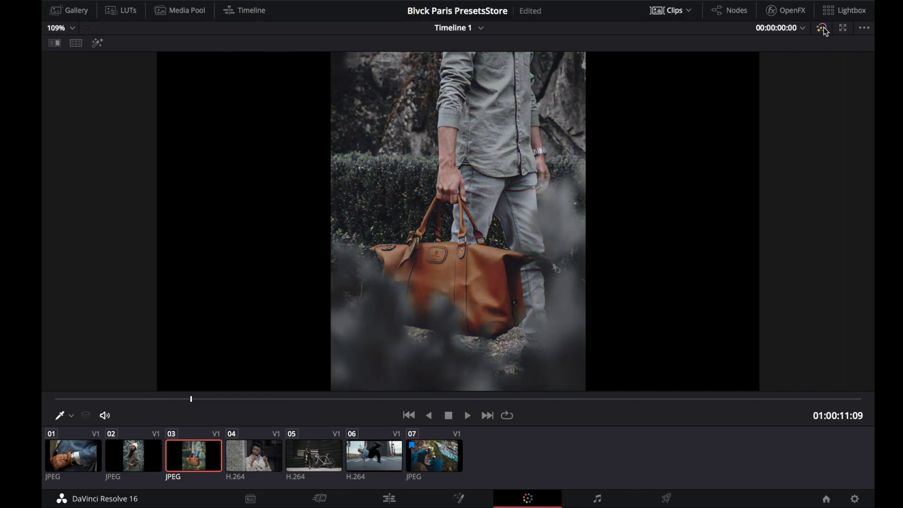
# Compare clips 02 and 01 with and without the grade, leaving the grade enabled
pyautogui.click(131, 449)
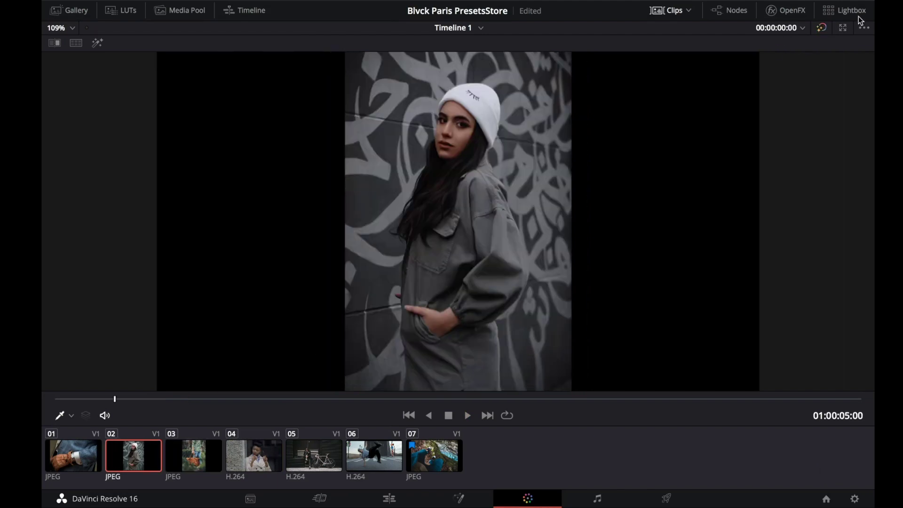
pyautogui.click(823, 29)
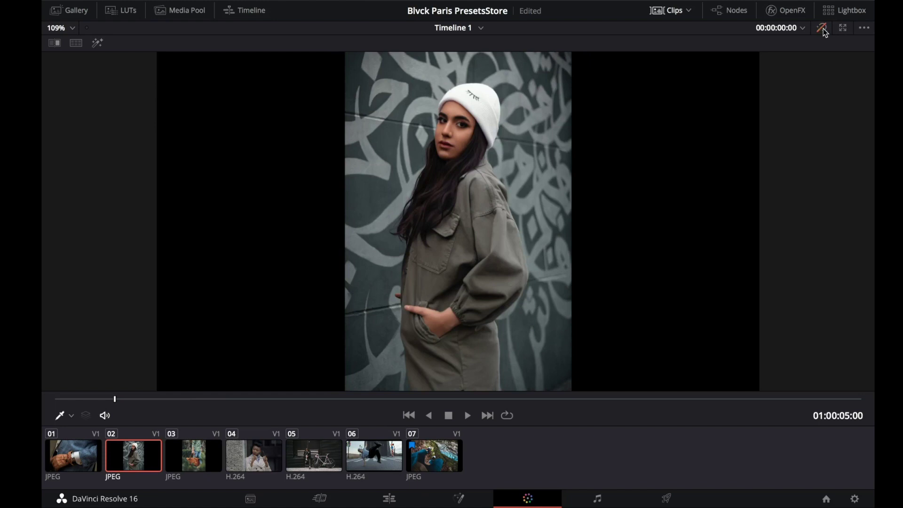
pyautogui.click(823, 29)
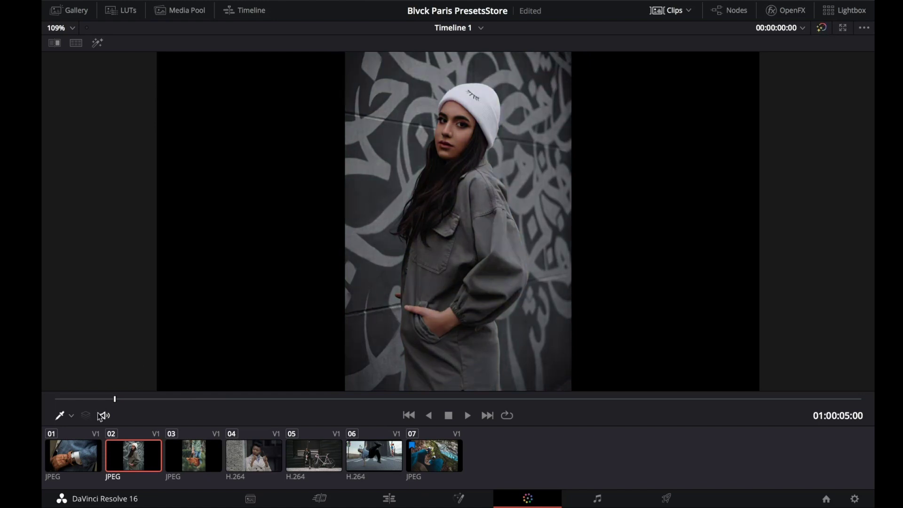
pyautogui.click(76, 452)
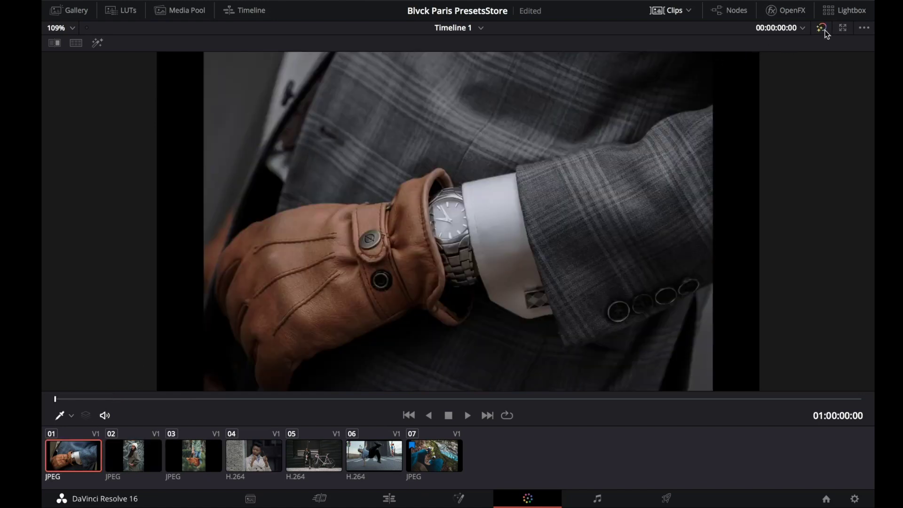
pyautogui.click(822, 28)
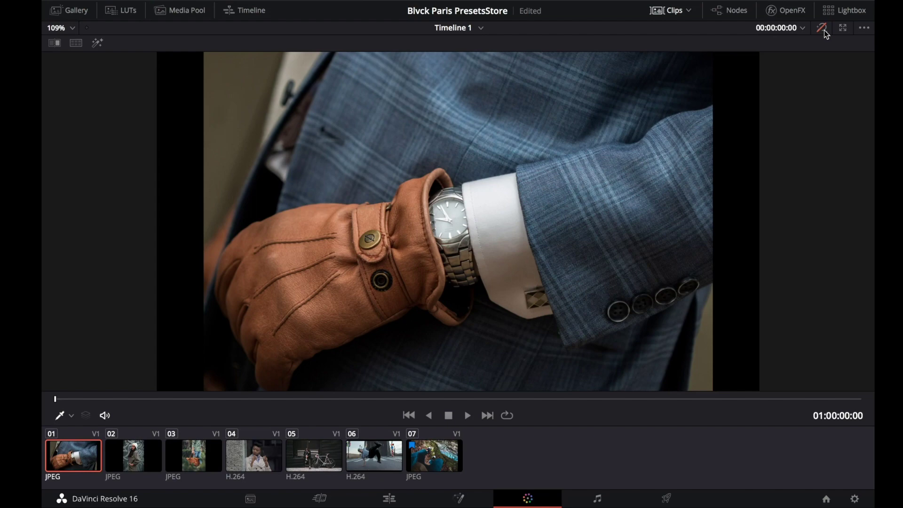
pyautogui.click(823, 29)
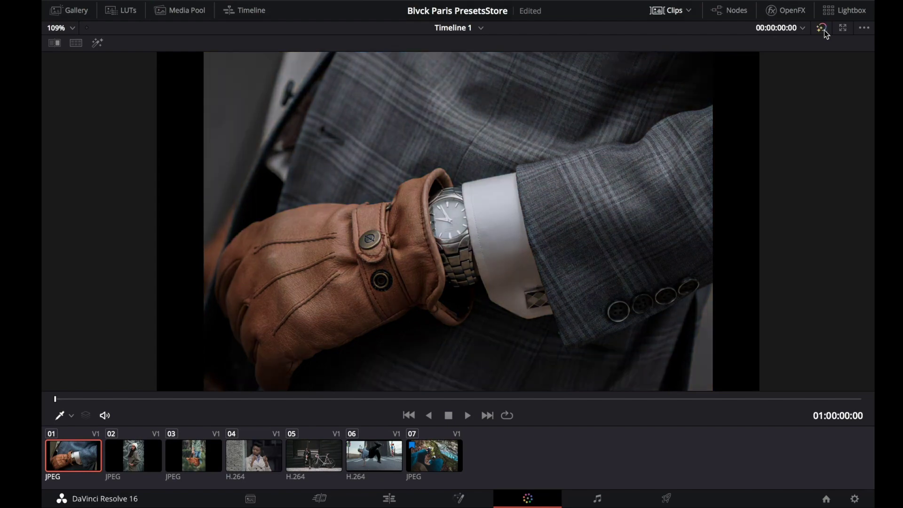
# Leave the enlarged viewer and export clip 01's grade as a 65-point 3D LUT named "blvck-paris_presetsstore" in the luts folder
pyautogui.hotkey('alt', 'f')
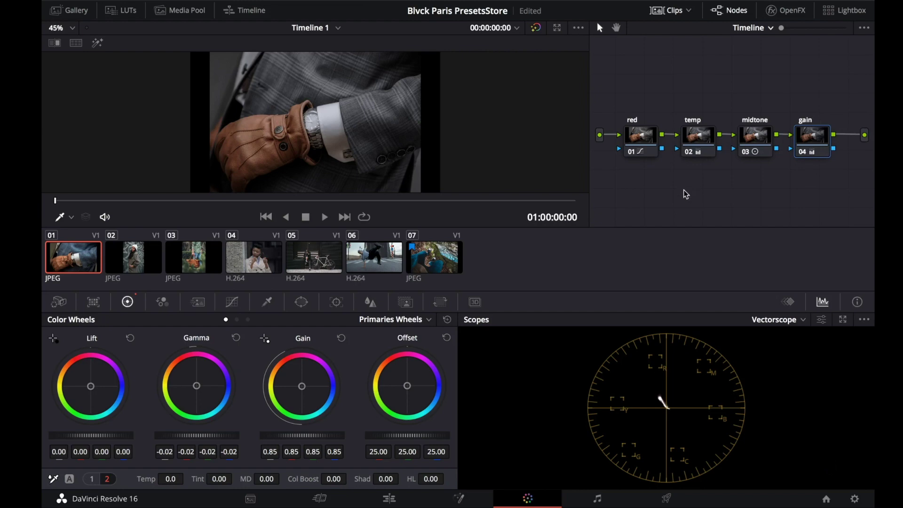
pyautogui.rightClick(78, 266)
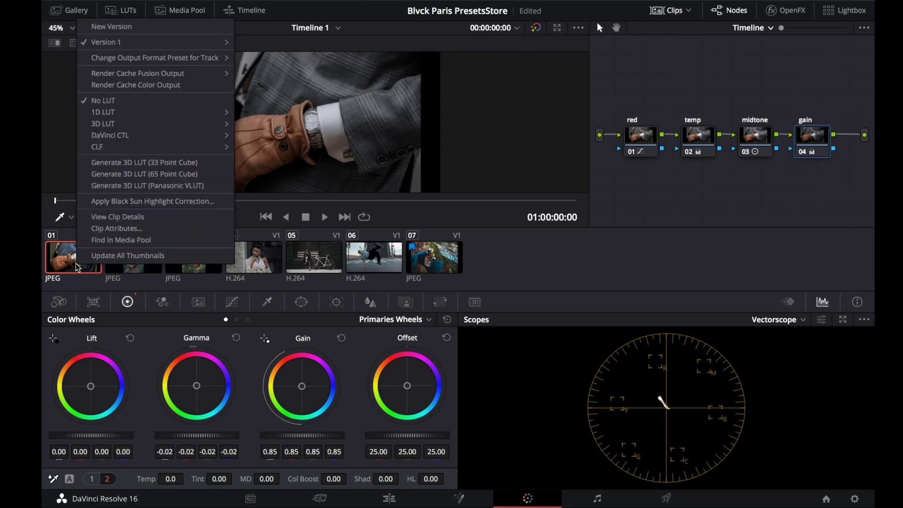
pyautogui.click(164, 175)
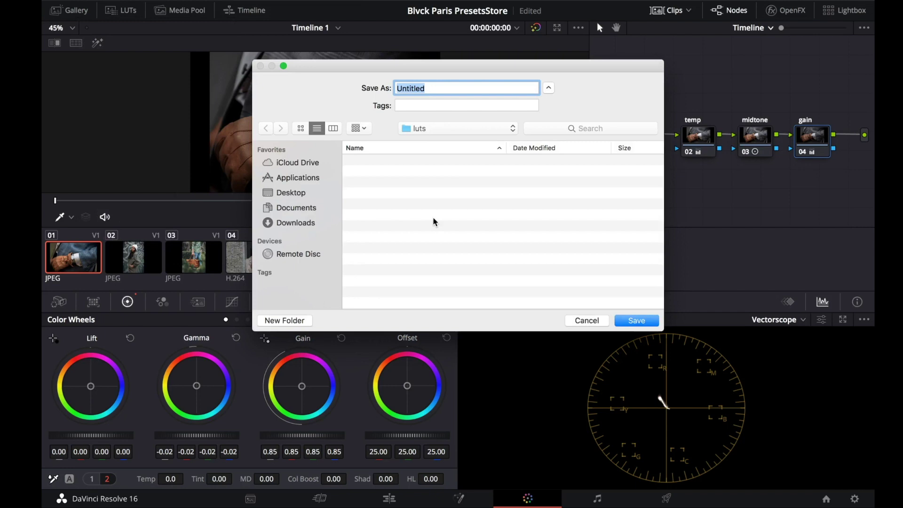
pyautogui.write('blv')
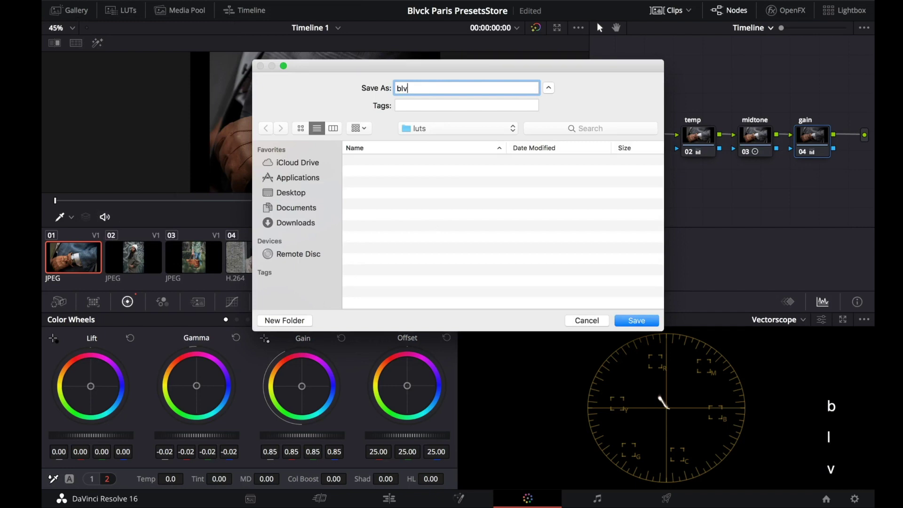
pyautogui.write('ck-paris_pres')
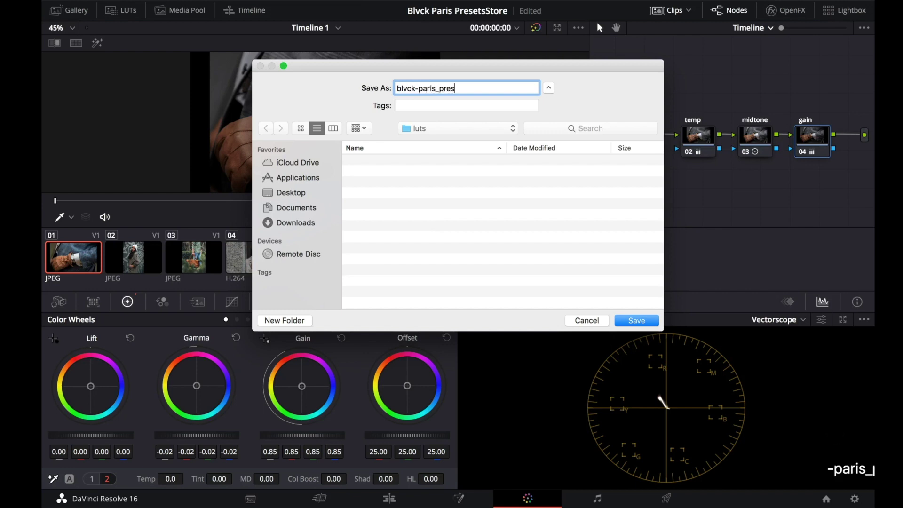
pyautogui.write('etsstore')
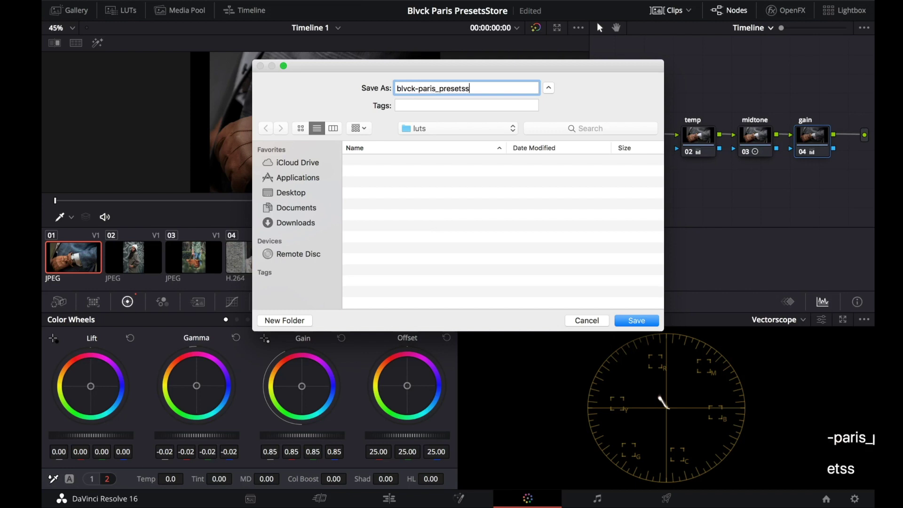
pyautogui.click(639, 320)
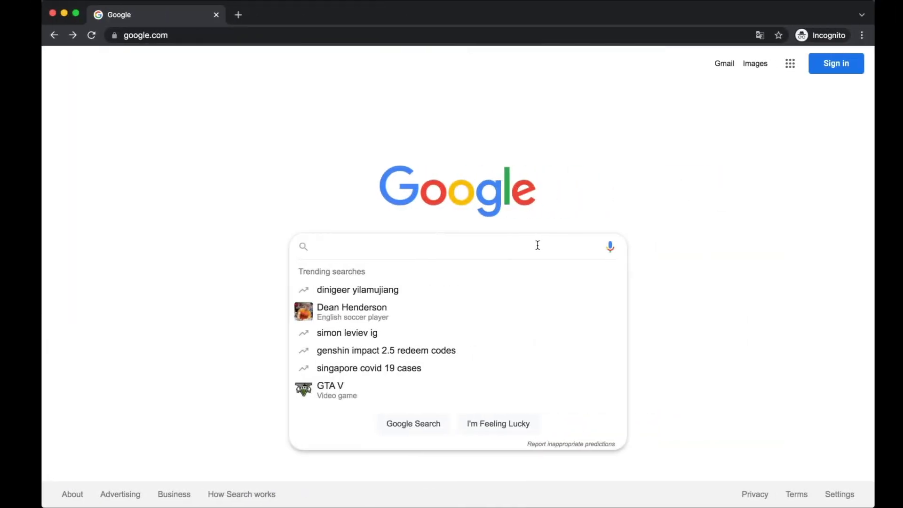
# In the Chrome browser, search Google for "presets store" and open the presetsstore.com website
pyautogui.write('presets store')
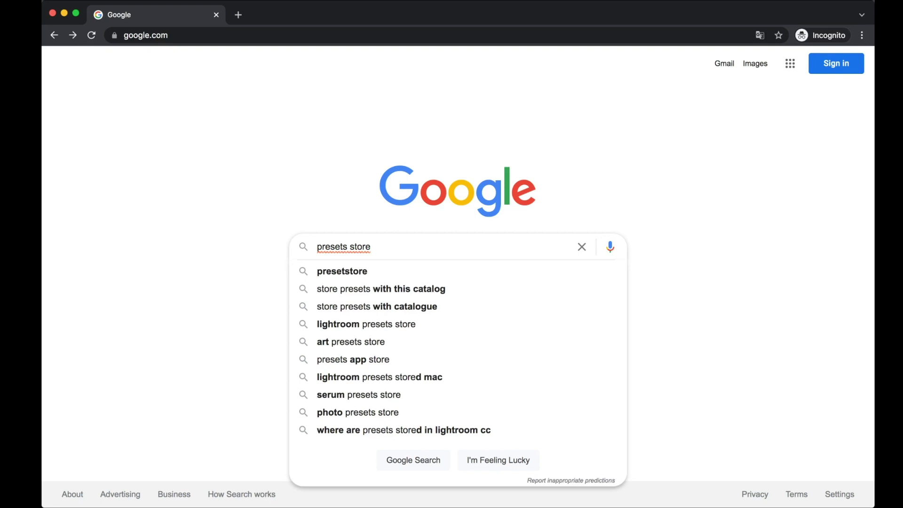
pyautogui.press('Return')
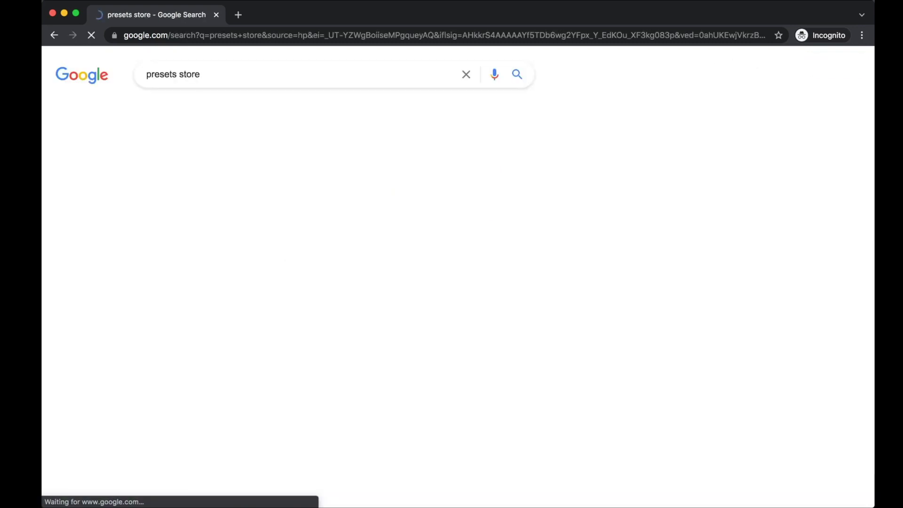
pyautogui.scroll(-1, 271, 285)
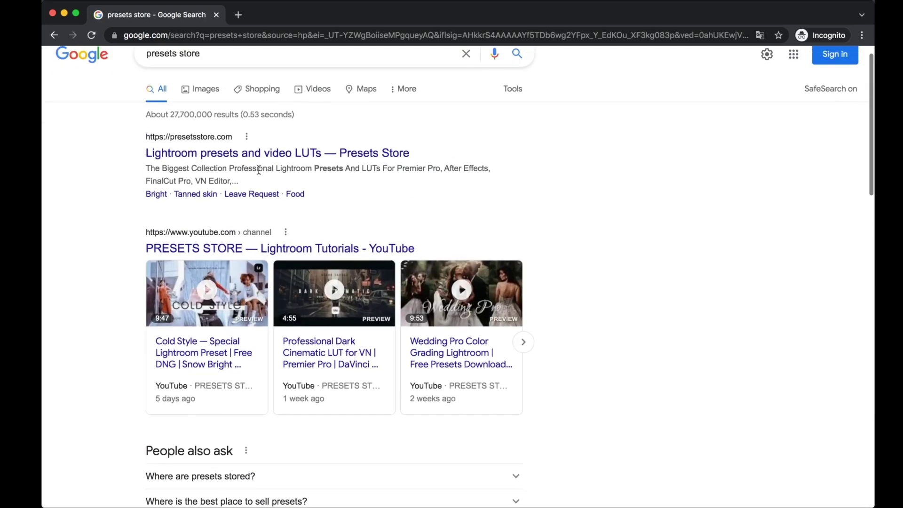
pyautogui.click(258, 153)
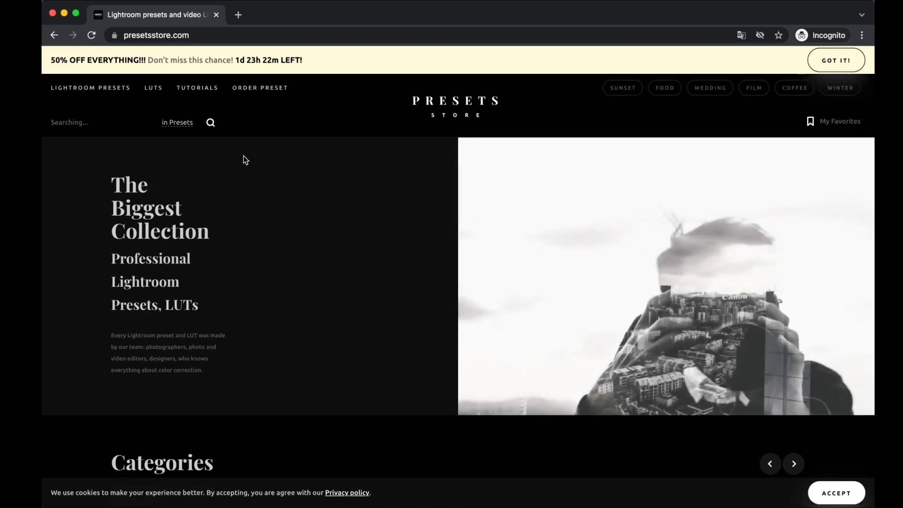
# Open the site's LUTs catalogue and find the BLVCK PARIS Video LUT
pyautogui.click(162, 87)
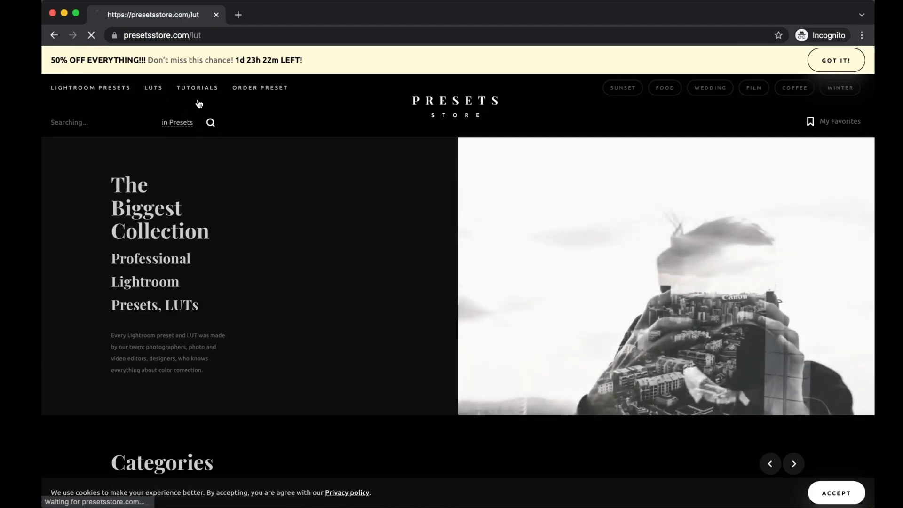
pyautogui.scroll(-6, 227, 194)
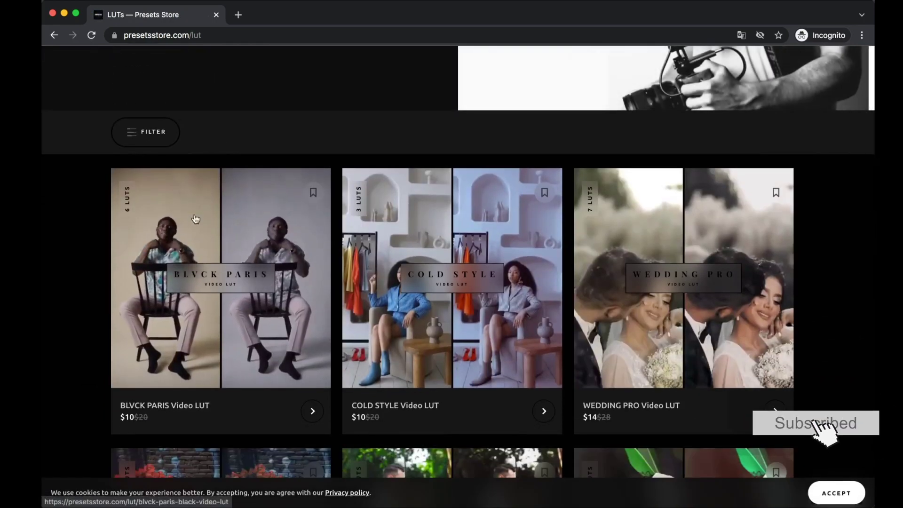
# Open the BLVCK PARIS Video LUT page and examine its purchase details, what the pack includes and the matching photo preset
pyautogui.click(259, 220)
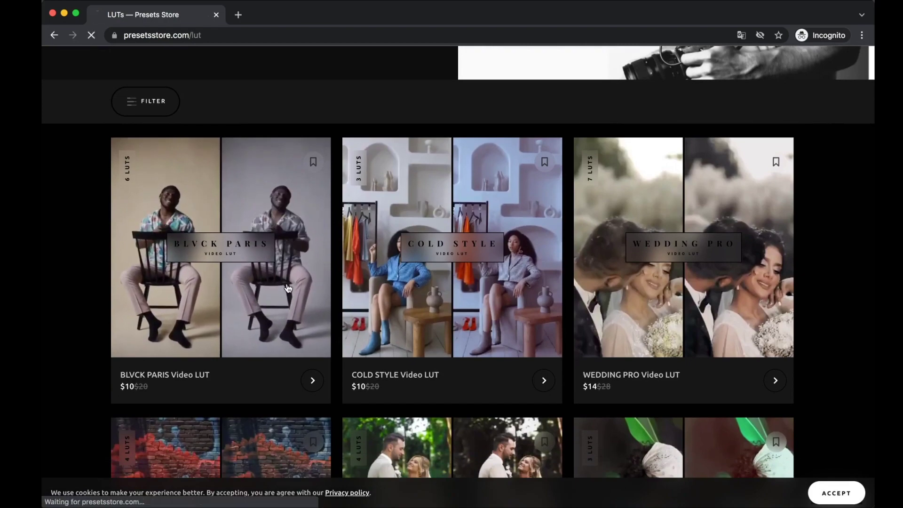
pyautogui.scroll(-5, 572, 298)
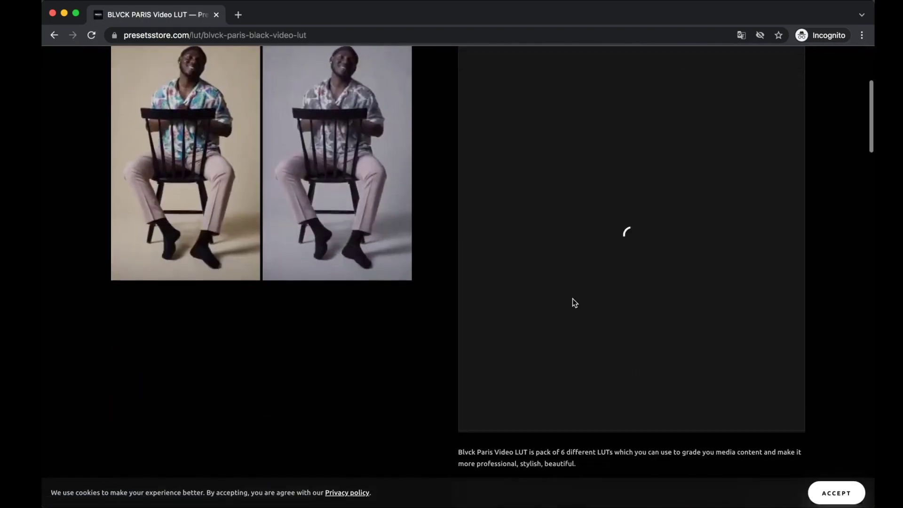
pyautogui.scroll(-8, 439, 332)
pyautogui.scroll(13, 440, 332)
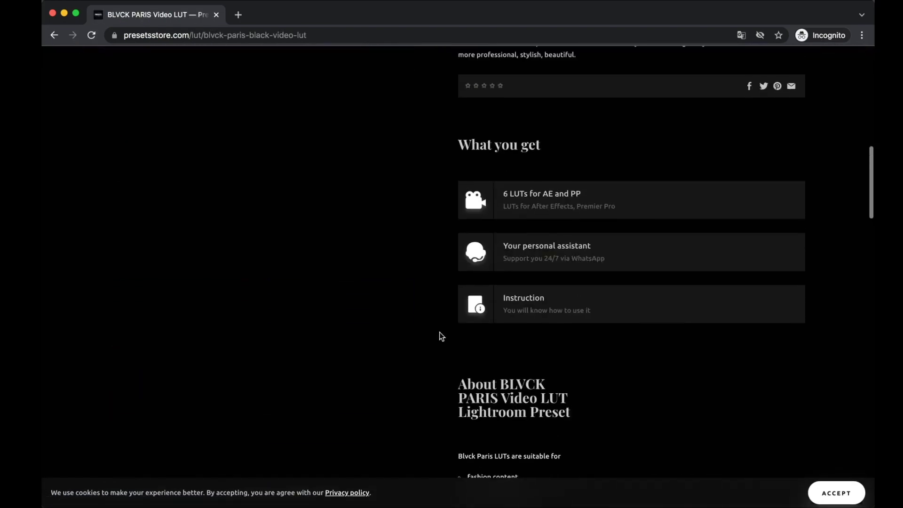
pyautogui.scroll(-3, 438, 348)
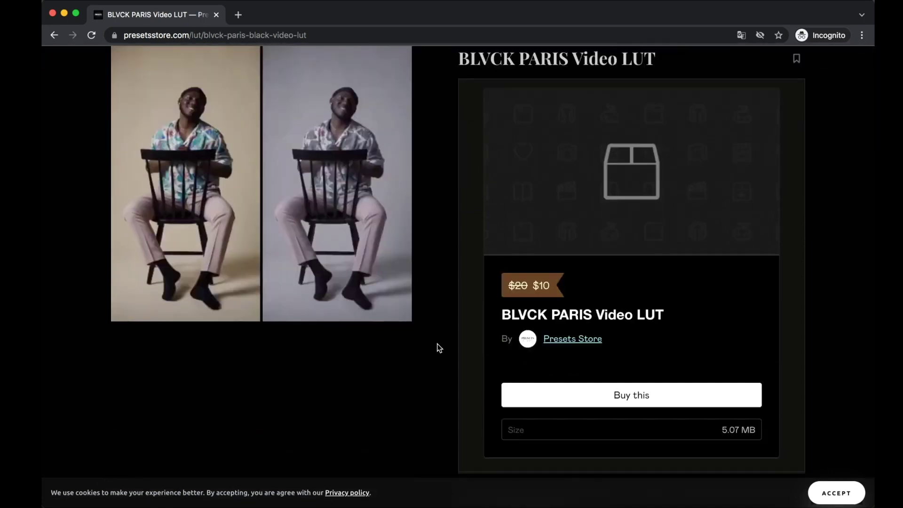
pyautogui.scroll(-2, 438, 349)
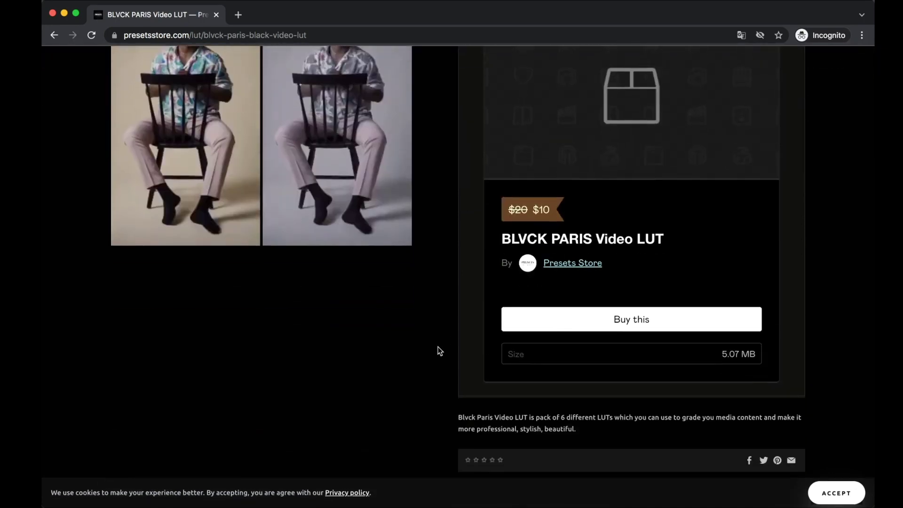
pyautogui.scroll(-2, 439, 348)
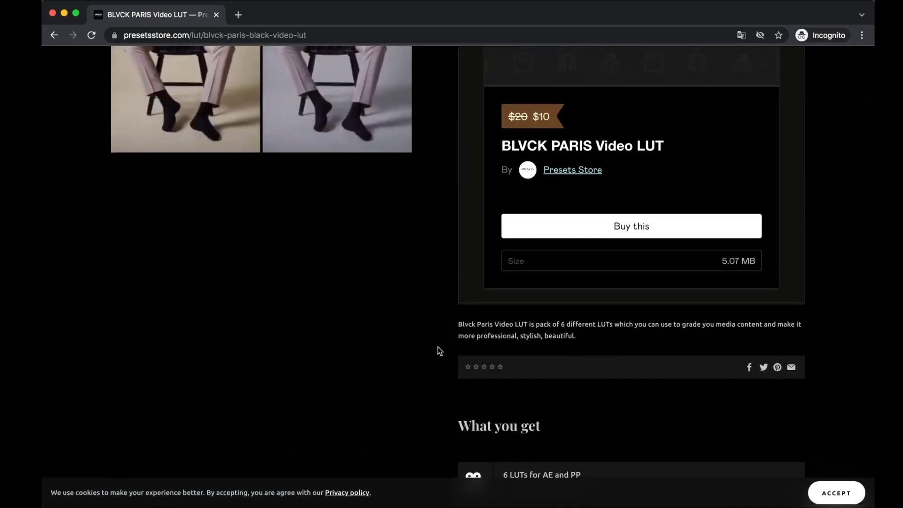
pyautogui.scroll(-5, 438, 348)
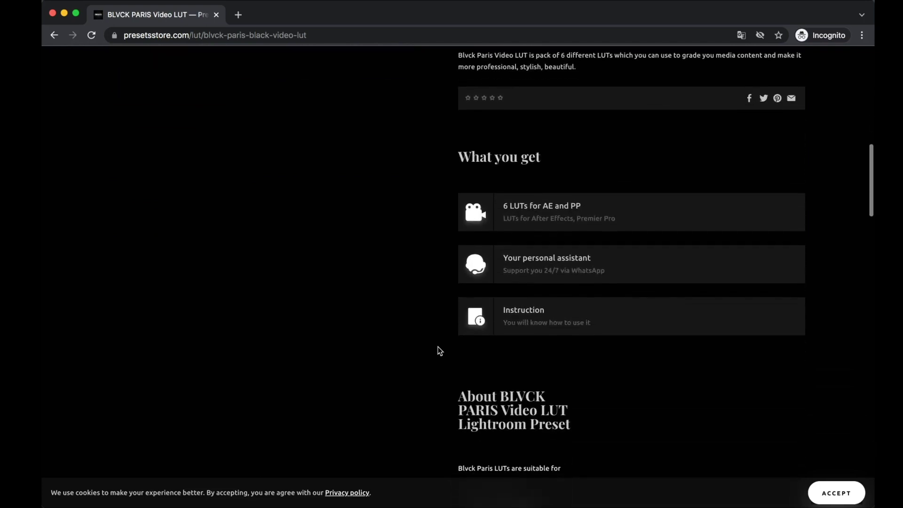
pyautogui.scroll(1, 449, 244)
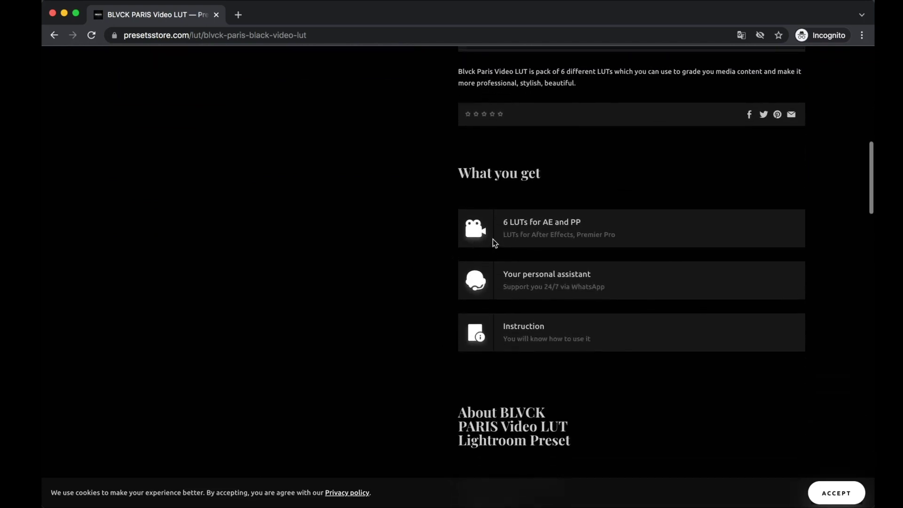
pyautogui.scroll(-12, 447, 350)
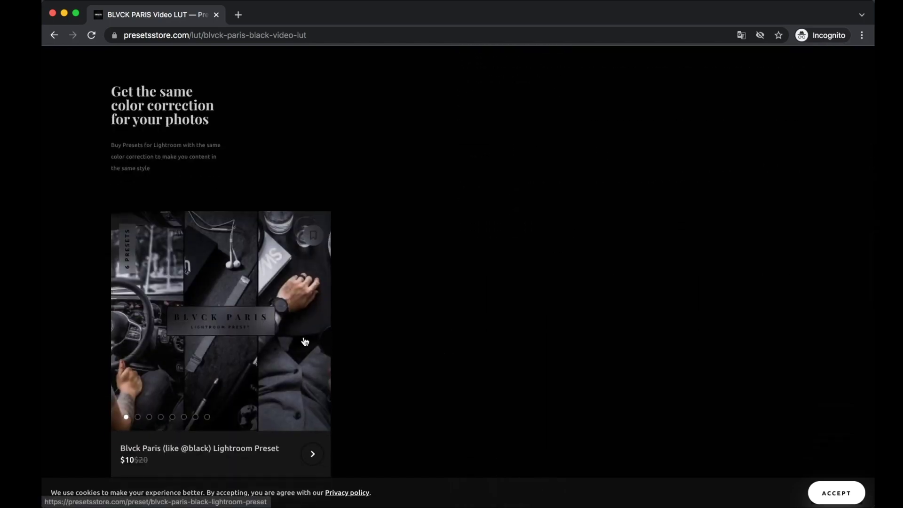
pyautogui.click(303, 316)
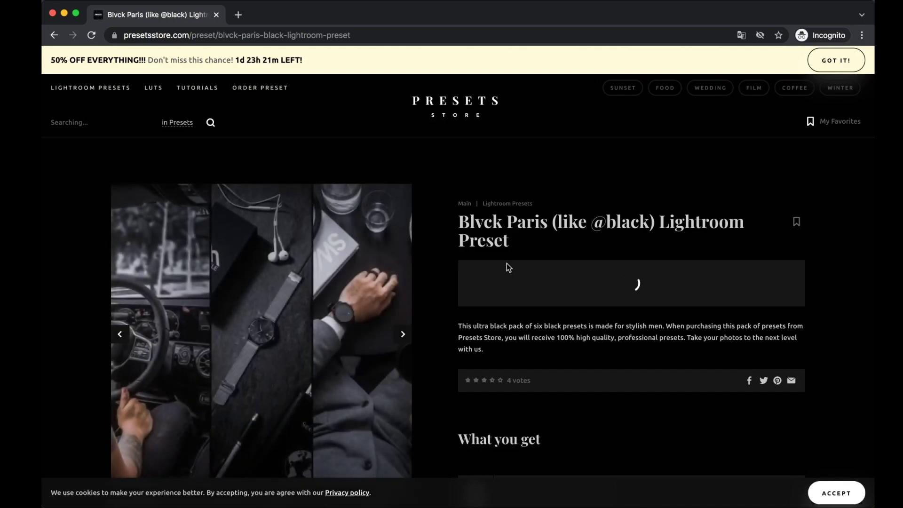
pyautogui.scroll(-4, 506, 267)
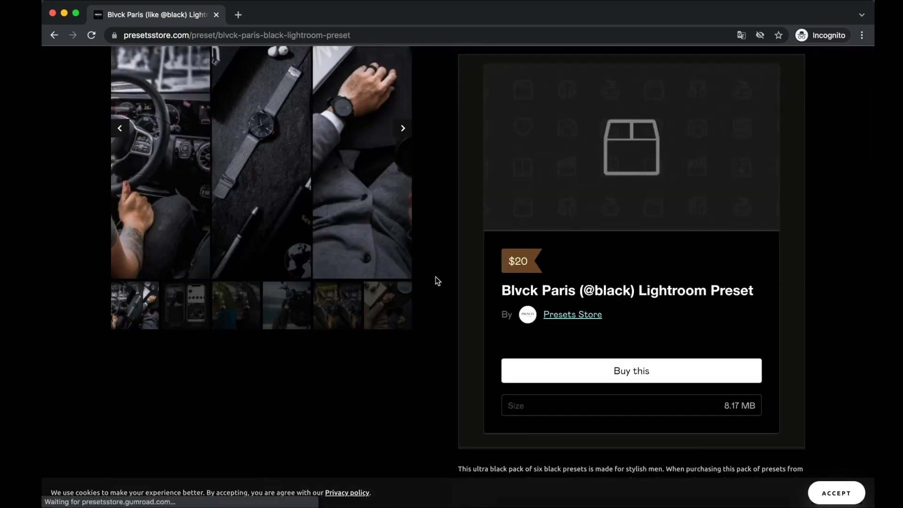
pyautogui.scroll(3, 436, 281)
pyautogui.click(402, 285)
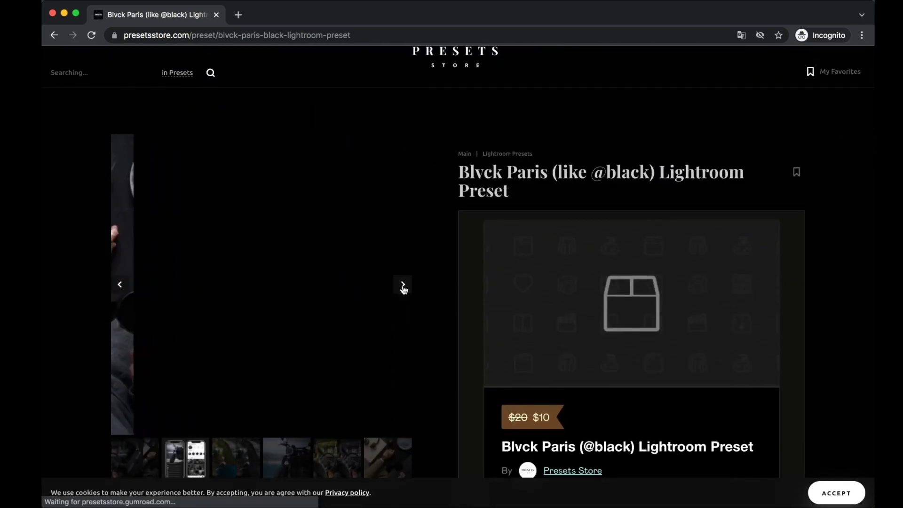
pyautogui.click(402, 285)
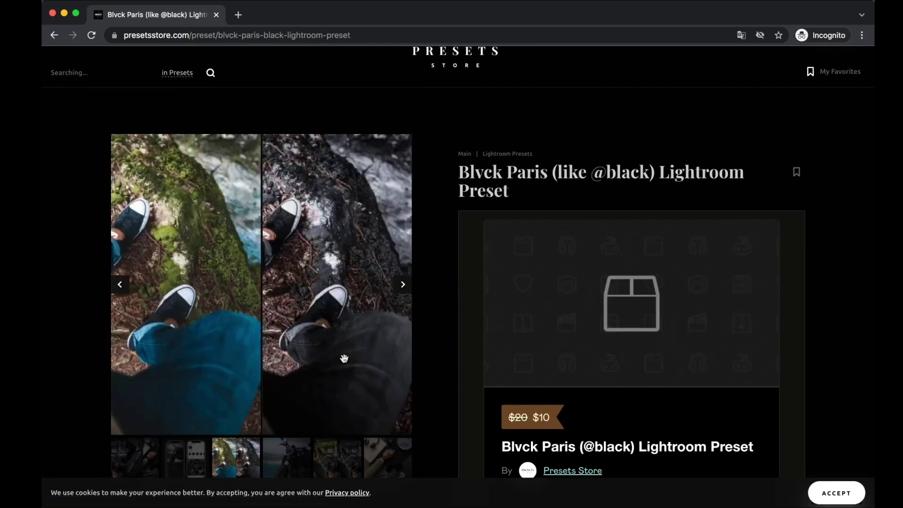
pyautogui.click(407, 288)
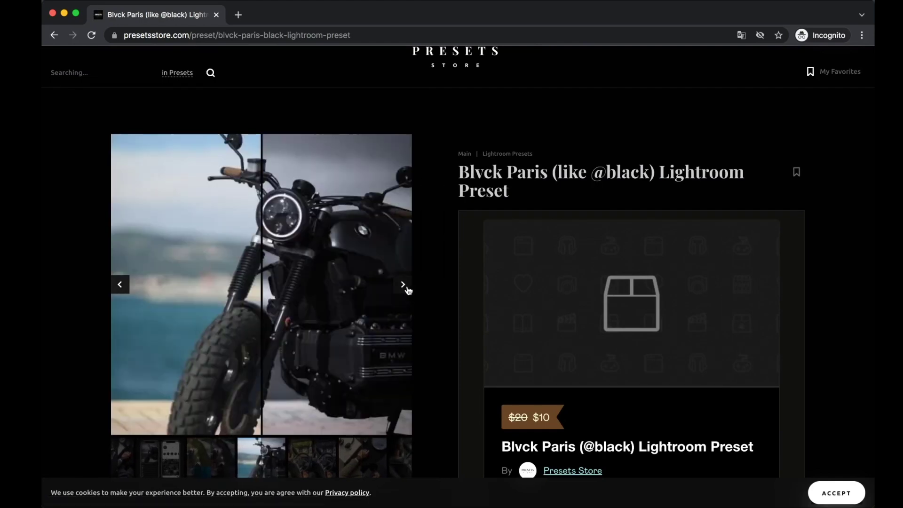
pyautogui.scroll(-1, 411, 297)
pyautogui.scroll(-10, 412, 298)
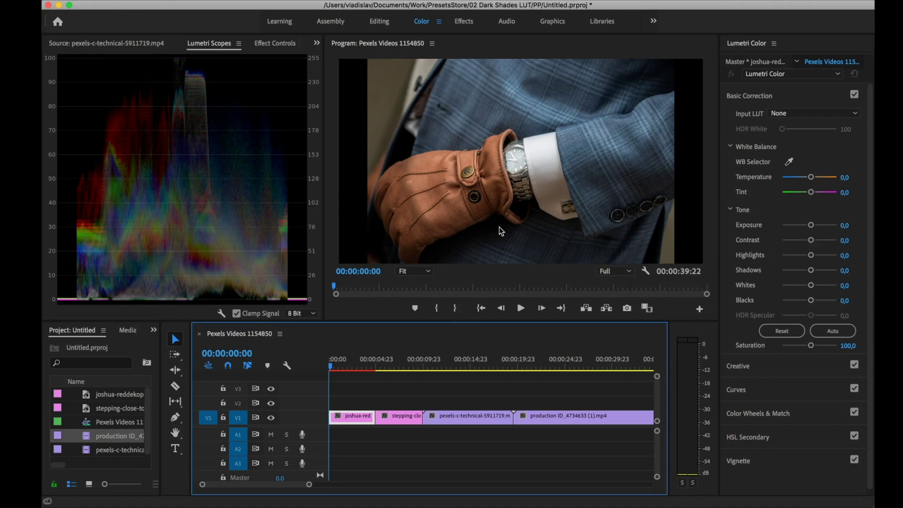
# In Premiere Pro, preview the ungraded clips along the Pexels Videos 1154850 sequence
pyautogui.click(363, 367)
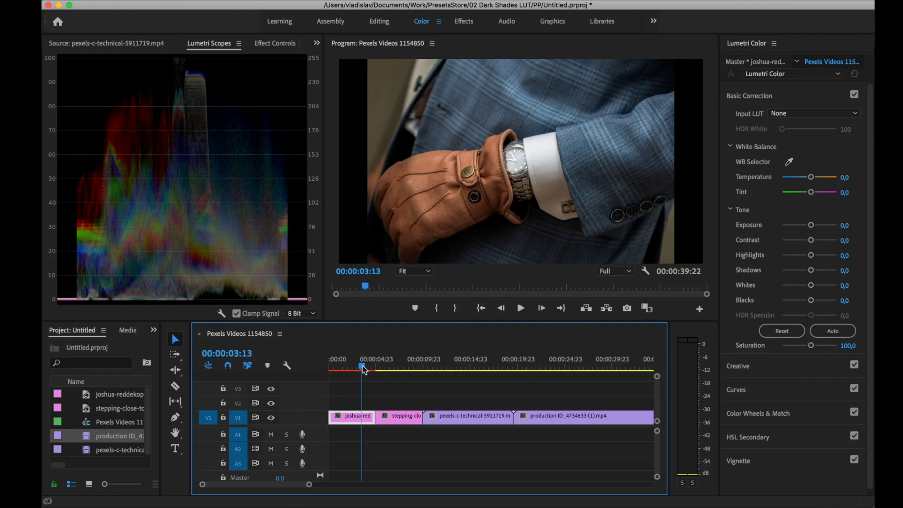
pyautogui.click(398, 368)
pyautogui.click(467, 368)
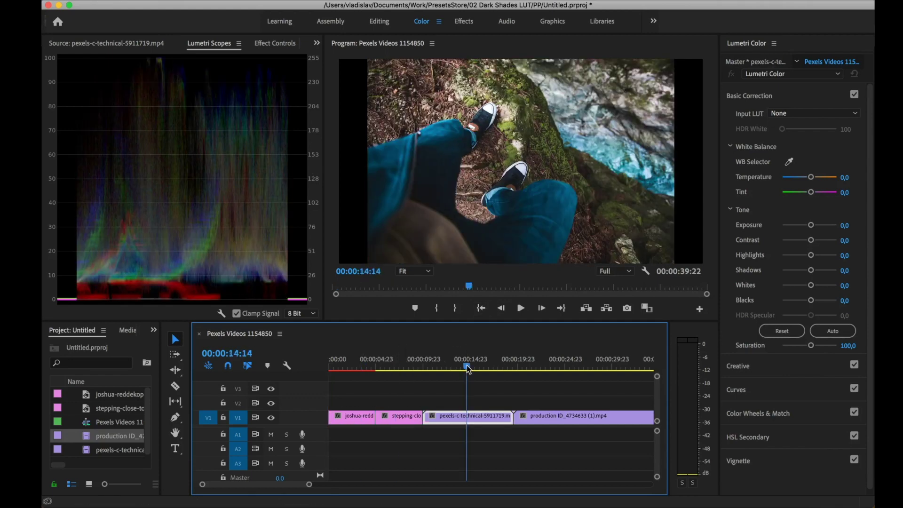
pyautogui.click(545, 367)
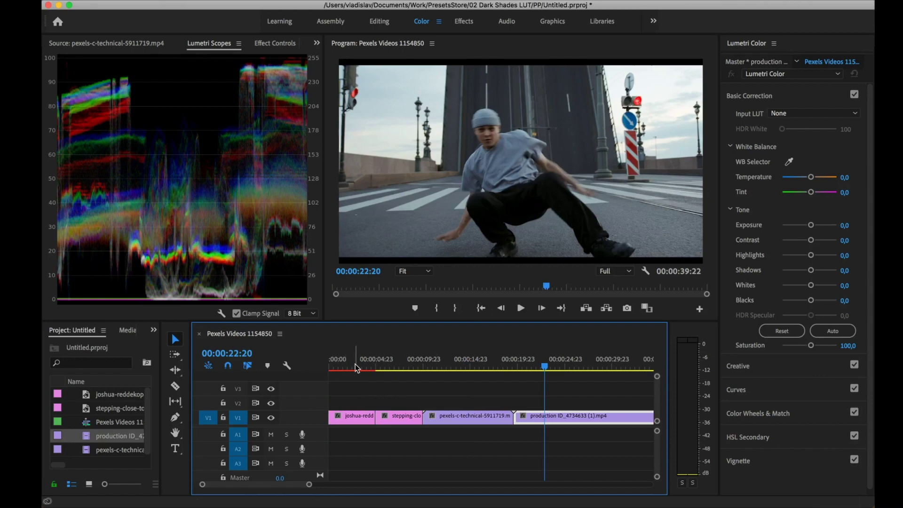
# Apply the exported blvck-paris_presetsstore .cube file from the luts folder as the Input LUT of the first clip, the gloved hand
pyautogui.click(355, 367)
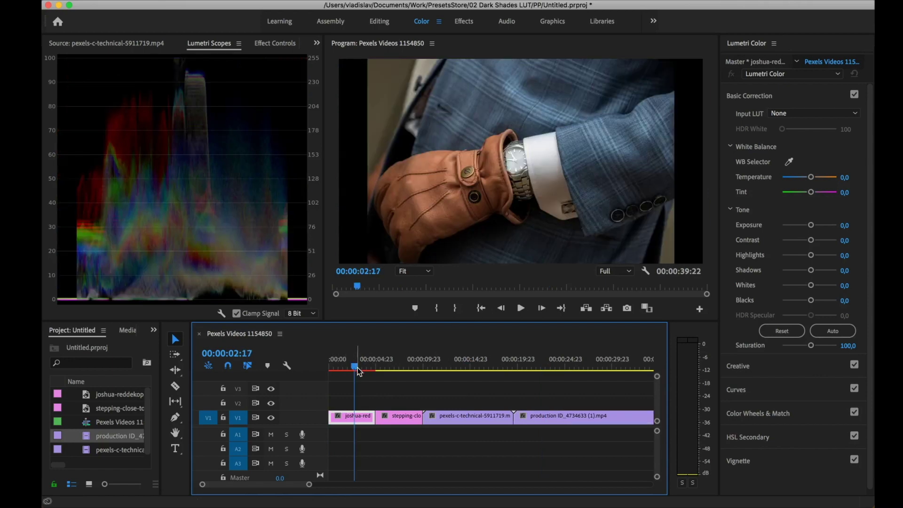
pyautogui.click(795, 113)
pyautogui.click(764, 148)
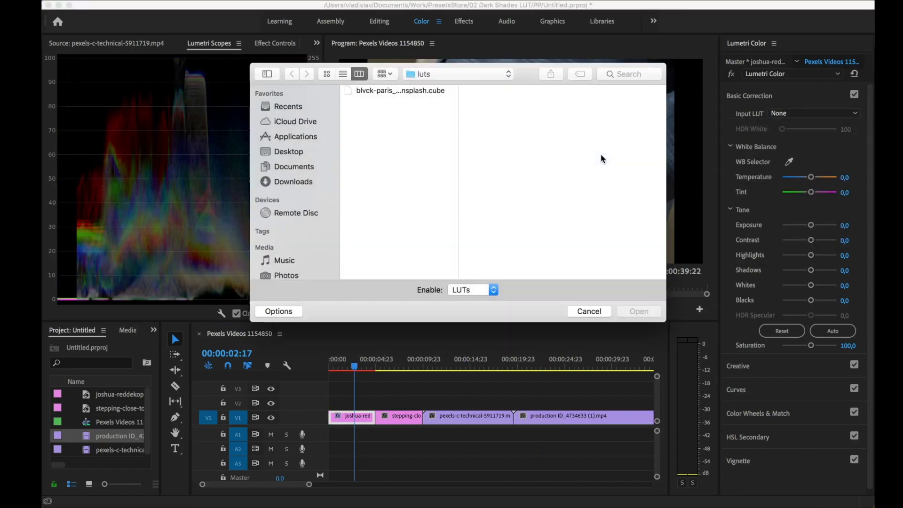
pyautogui.click(406, 93)
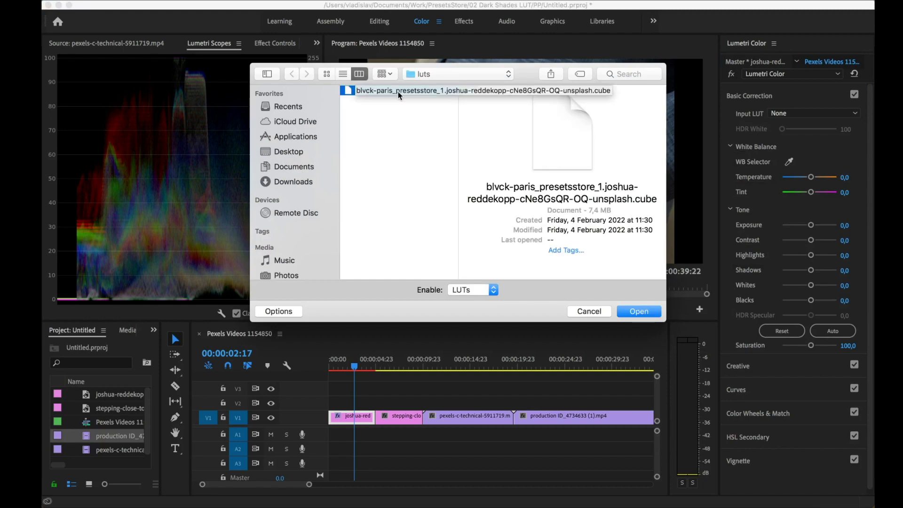
pyautogui.doubleClick(396, 92)
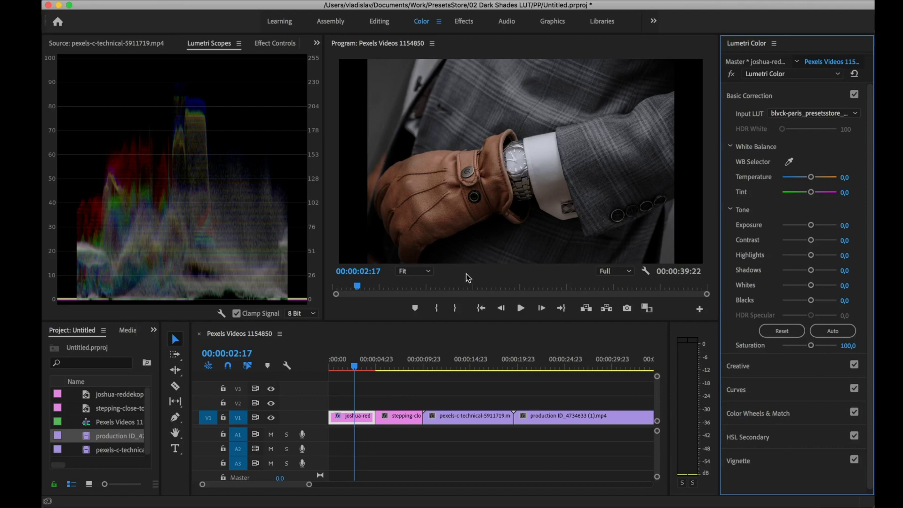
# Apply the blvck-paris_presetsstore .cube file as the Input LUT of the second clip, the sneakers on the rocks
pyautogui.click(397, 362)
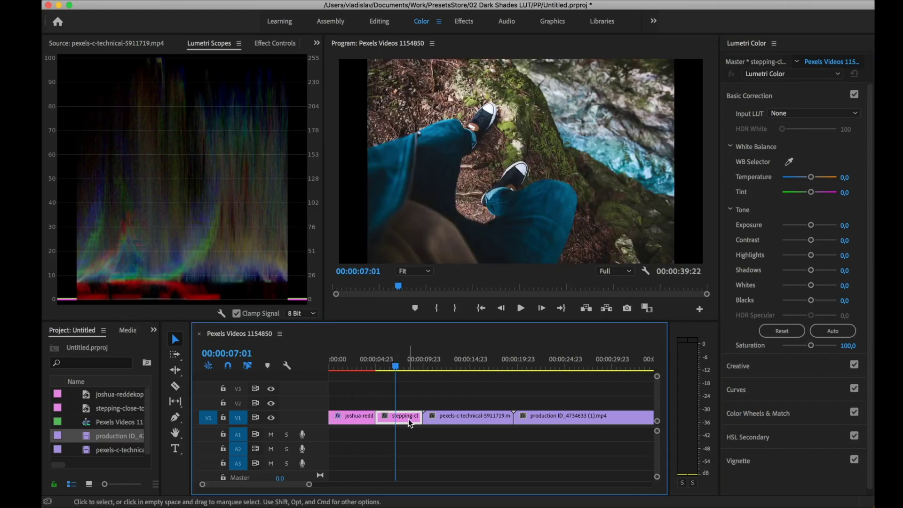
pyautogui.click(794, 113)
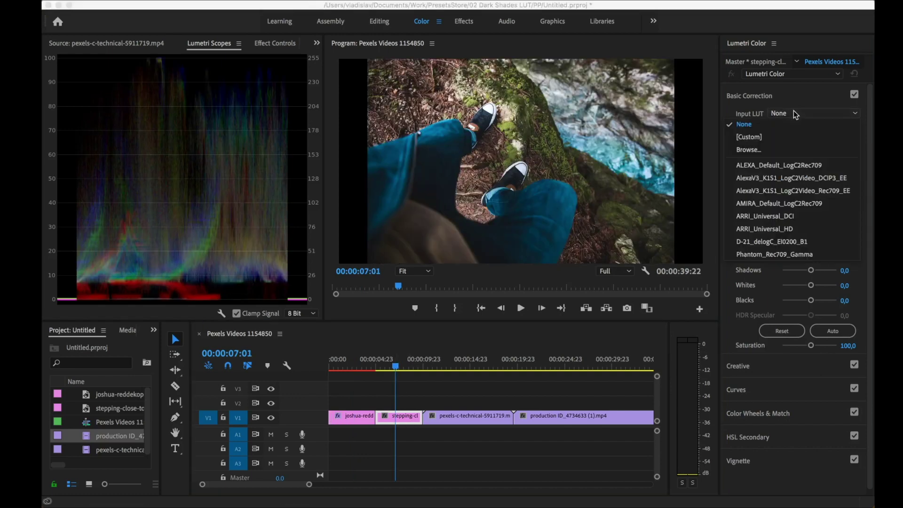
pyautogui.click(751, 149)
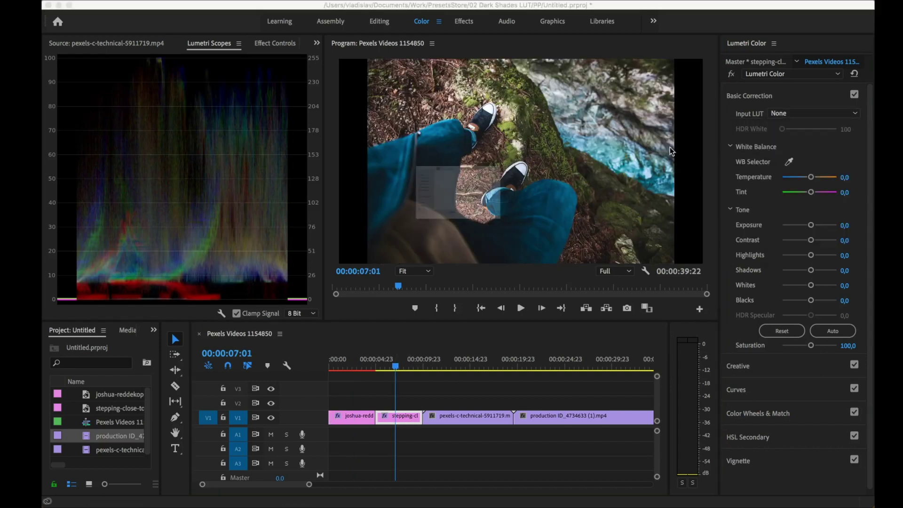
pyautogui.doubleClick(420, 93)
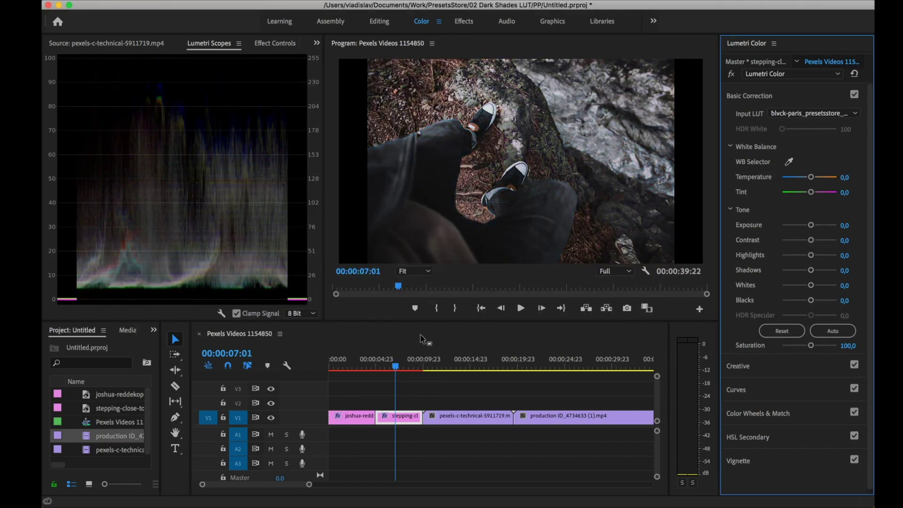
pyautogui.moveTo(396, 366)
pyautogui.mouseDown()
pyautogui.moveTo(363, 366)
pyautogui.moveTo(393, 368)
pyautogui.mouseUp()
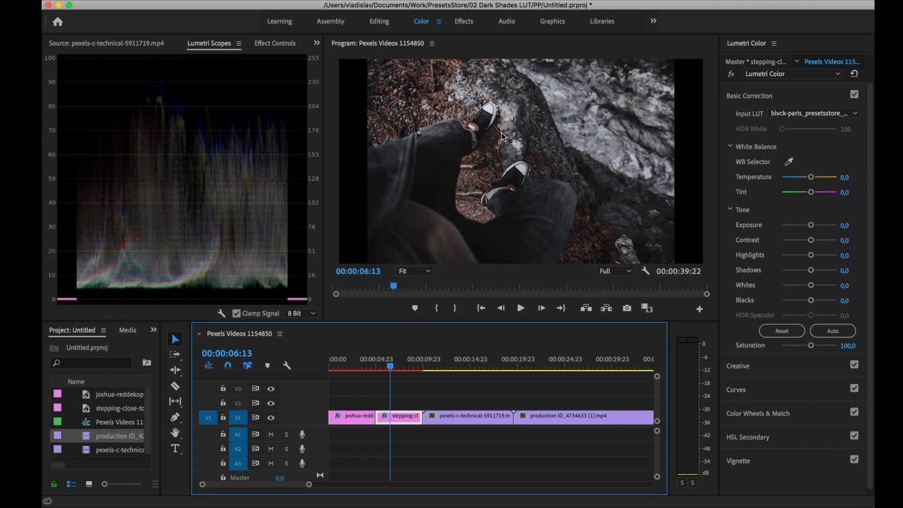
# Apply the blvck-paris_presetsstore Input LUT to pexels-c-technical-5911719.mp4 and compare it with and without Basic Correction, leaving it enabled
pyautogui.click(460, 366)
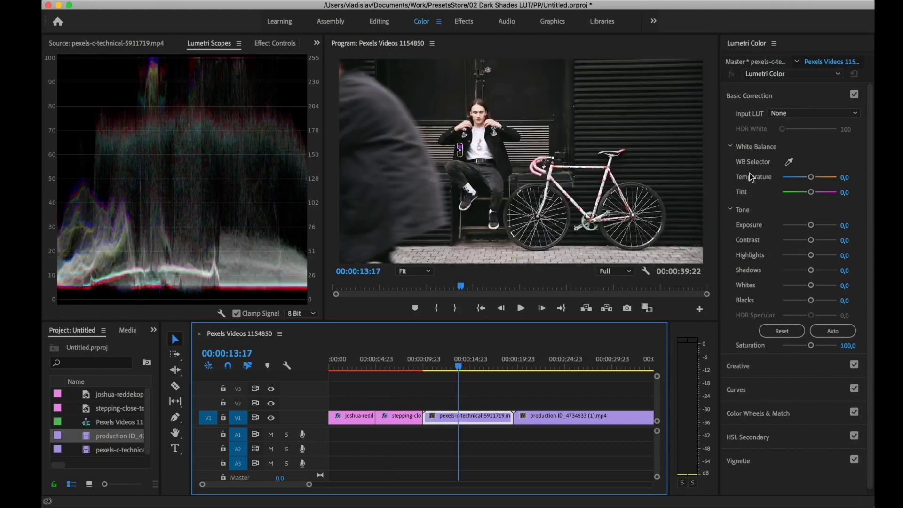
pyautogui.click(431, 366)
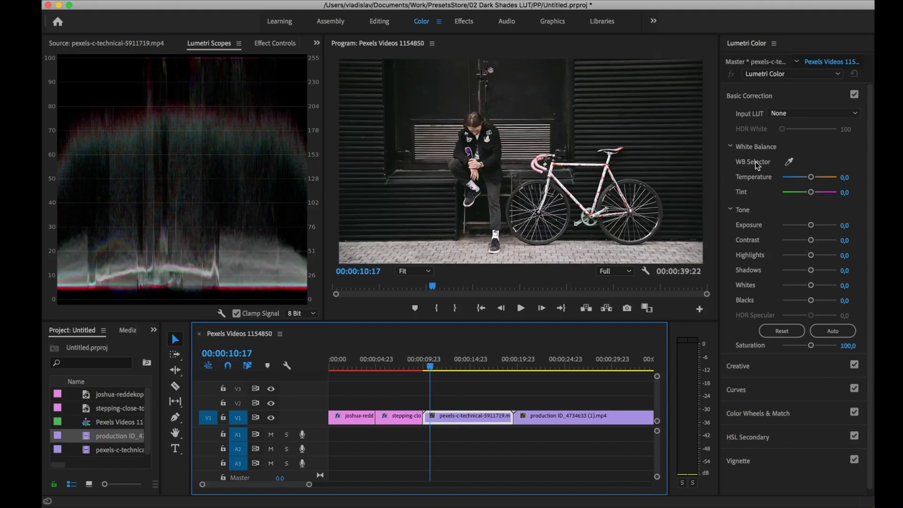
pyautogui.click(810, 115)
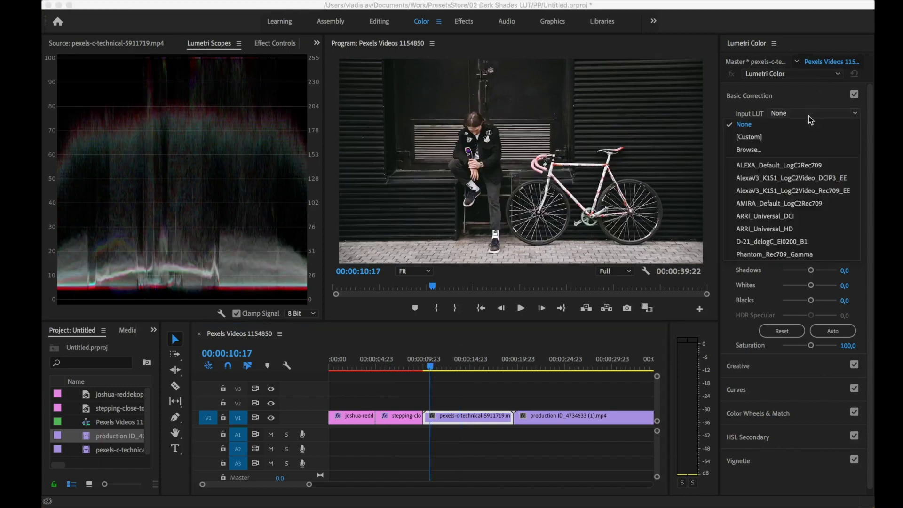
pyautogui.click(765, 155)
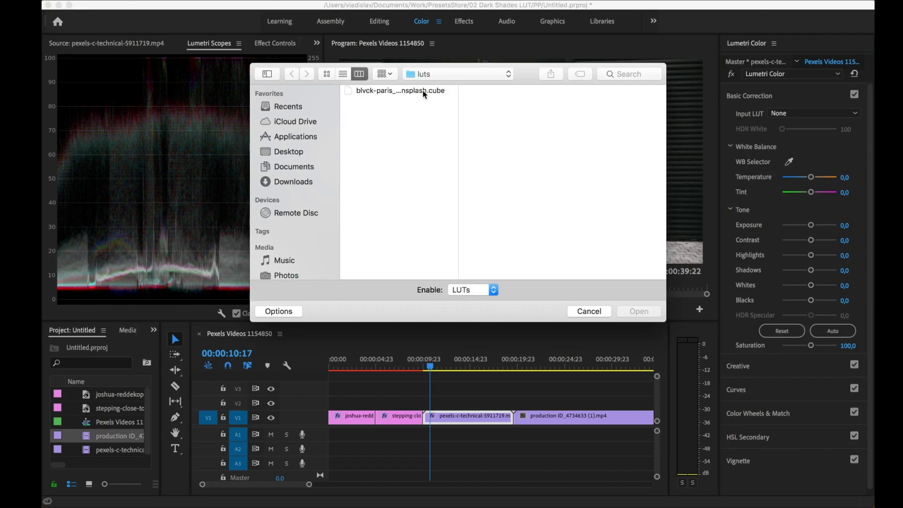
pyautogui.doubleClick(425, 91)
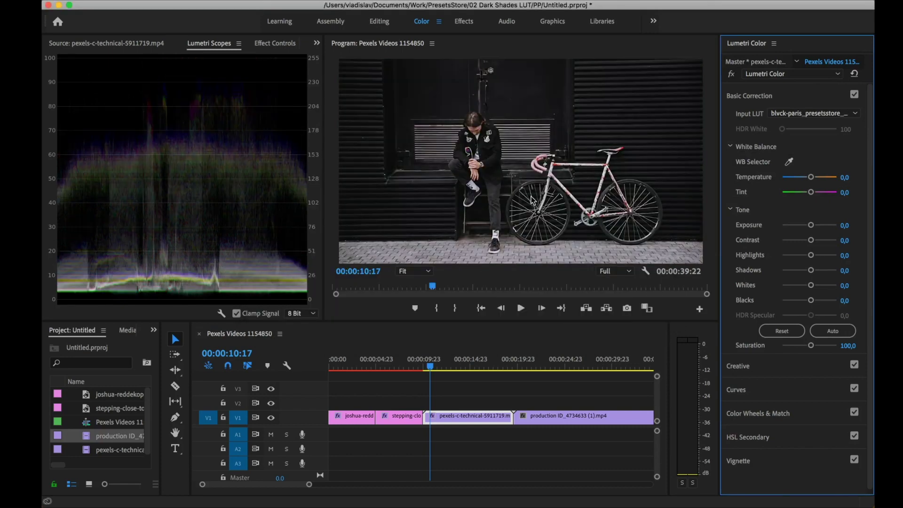
pyautogui.click(855, 95)
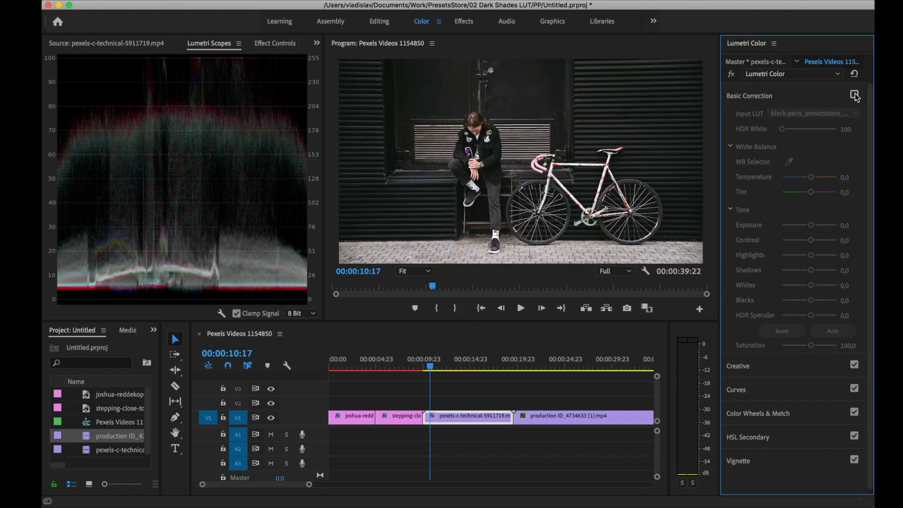
pyautogui.click(855, 96)
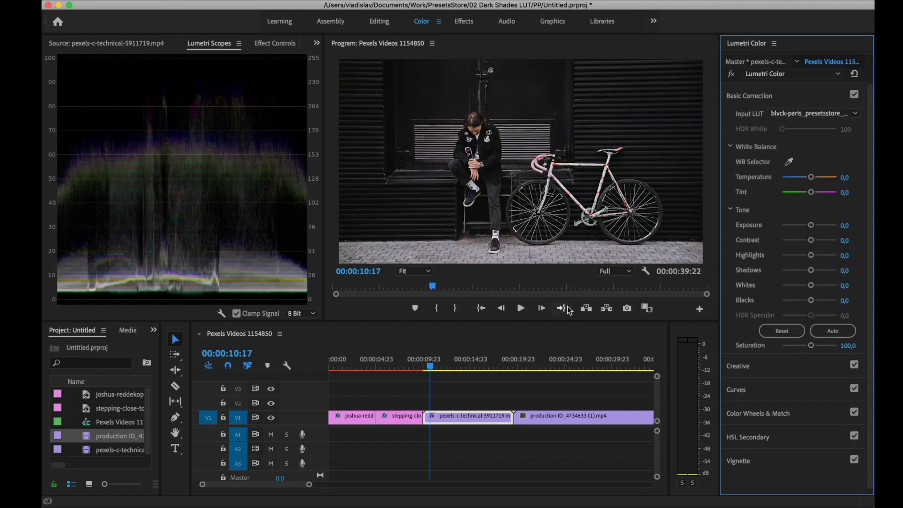
# Apply the blvck-paris_presetsstore .cube file from the luts folder as the Input LUT of production ID_4734633 (1).mp4, the breakdancer
pyautogui.click(549, 365)
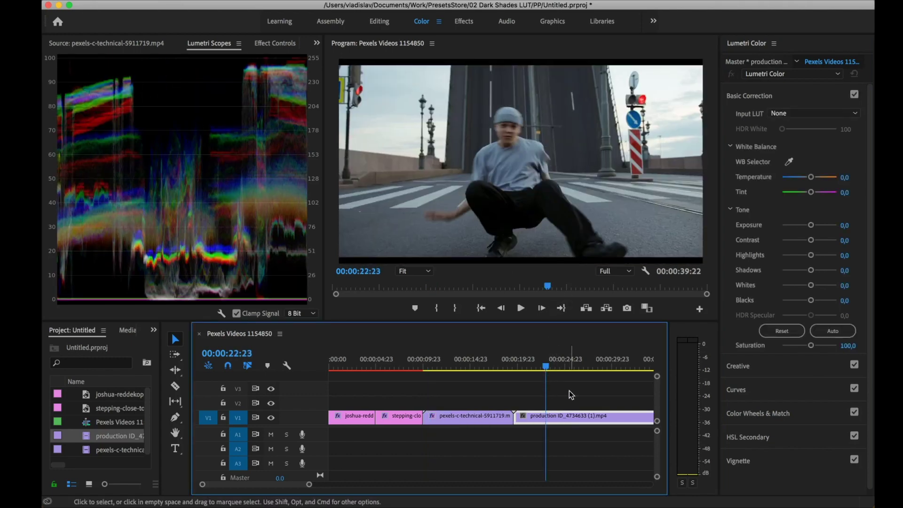
pyautogui.click(525, 366)
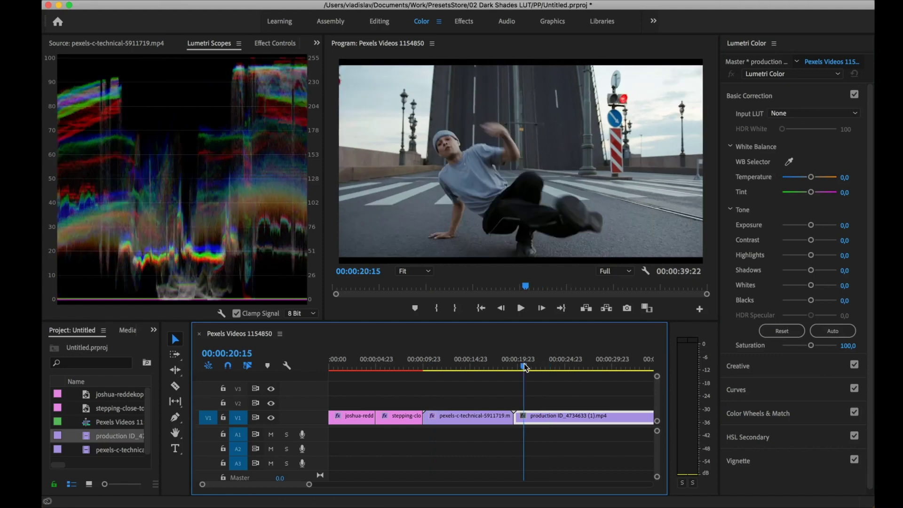
pyautogui.click(801, 103)
pyautogui.click(800, 96)
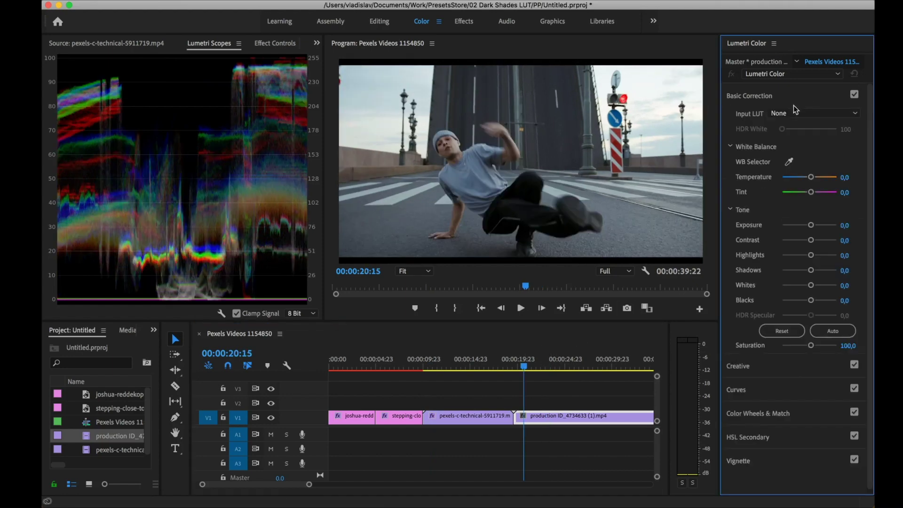
pyautogui.click(790, 112)
pyautogui.click(773, 151)
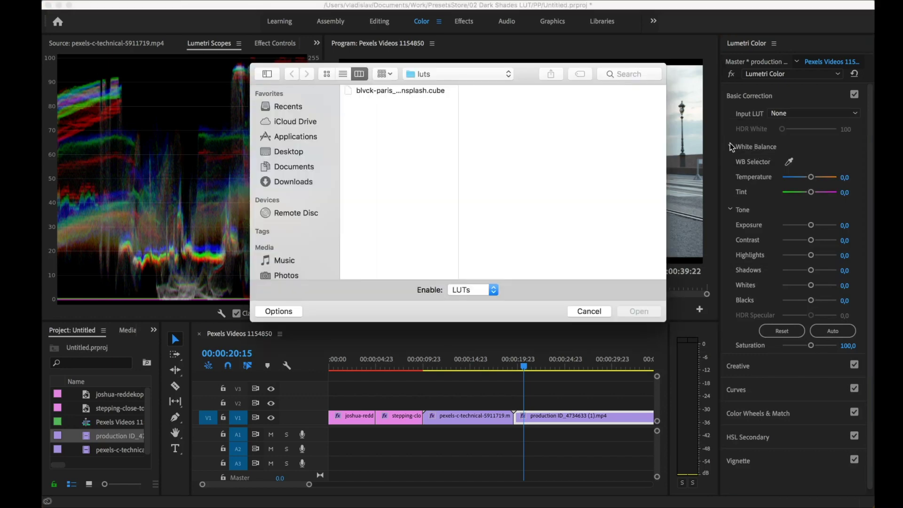
pyautogui.doubleClick(431, 92)
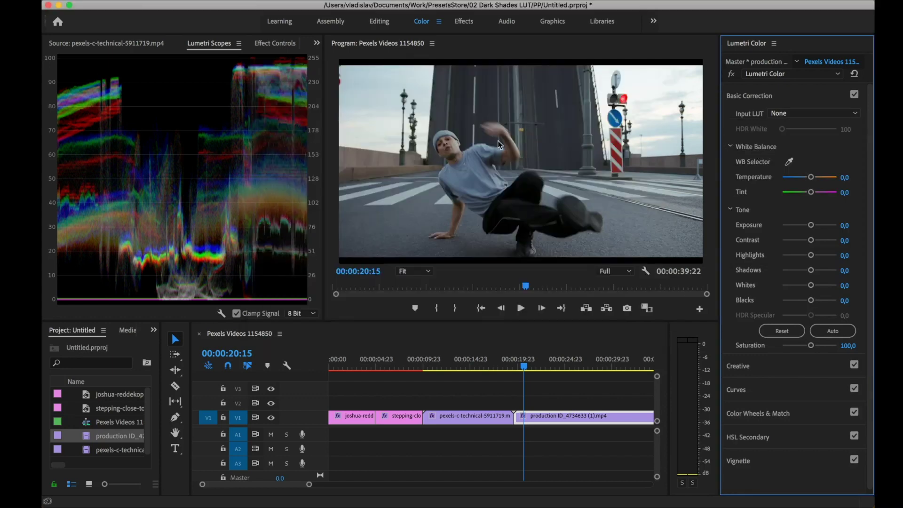
# Play back the graded breakdancer clip in the sequence to review the LUT in motion
pyautogui.click(524, 371)
pyautogui.press('space')
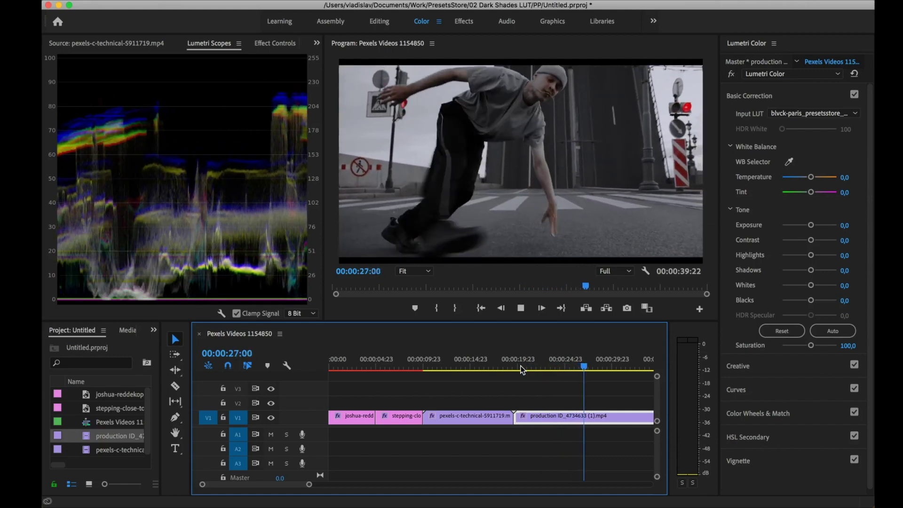
pyautogui.press('space')
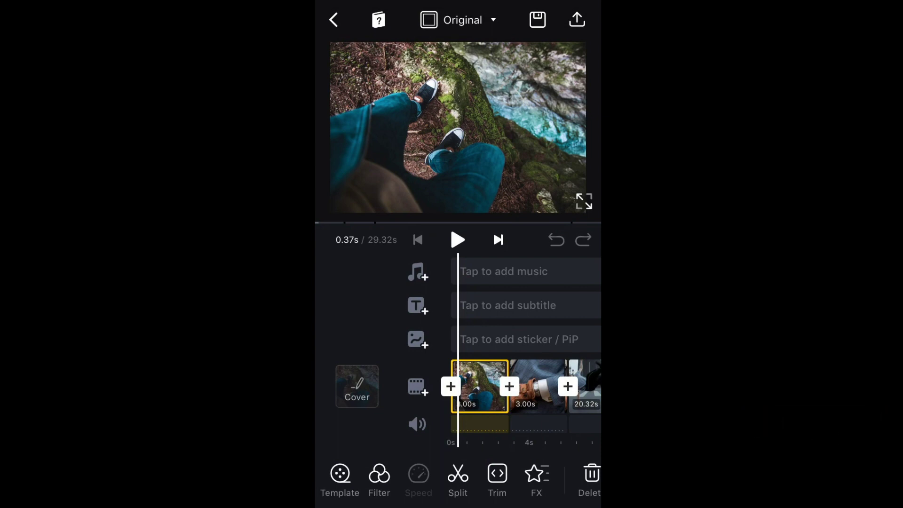
# In the VN mobile editor, import the blvck_paris filter from the File App by searching "Blv", and apply it to the first clip
pyautogui.click(380, 477)
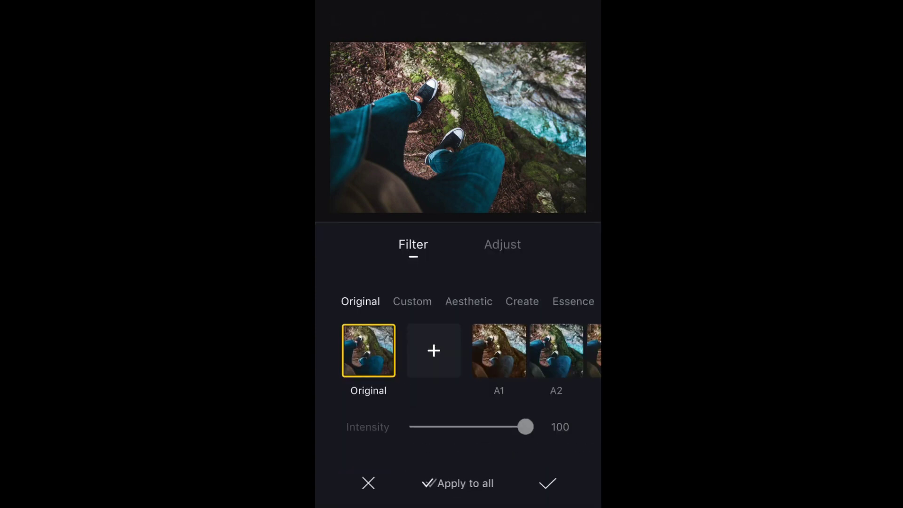
pyautogui.click(434, 351)
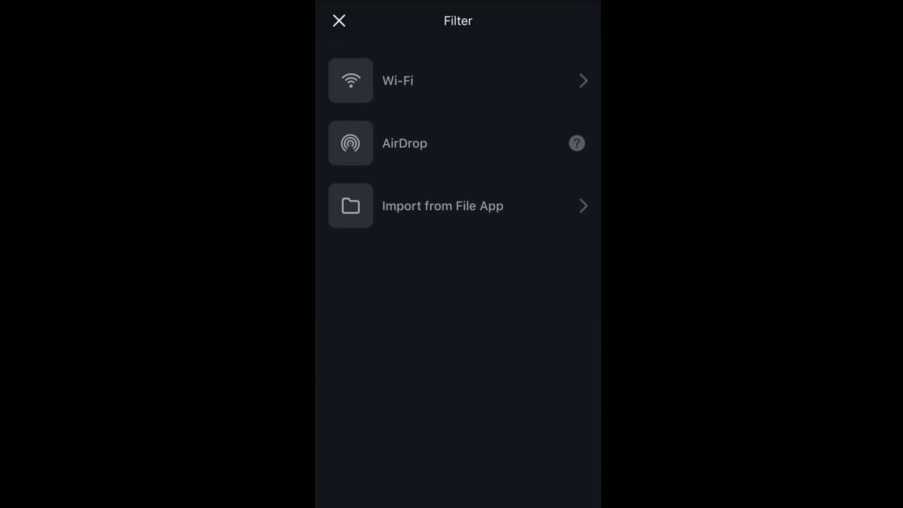
pyautogui.click(442, 222)
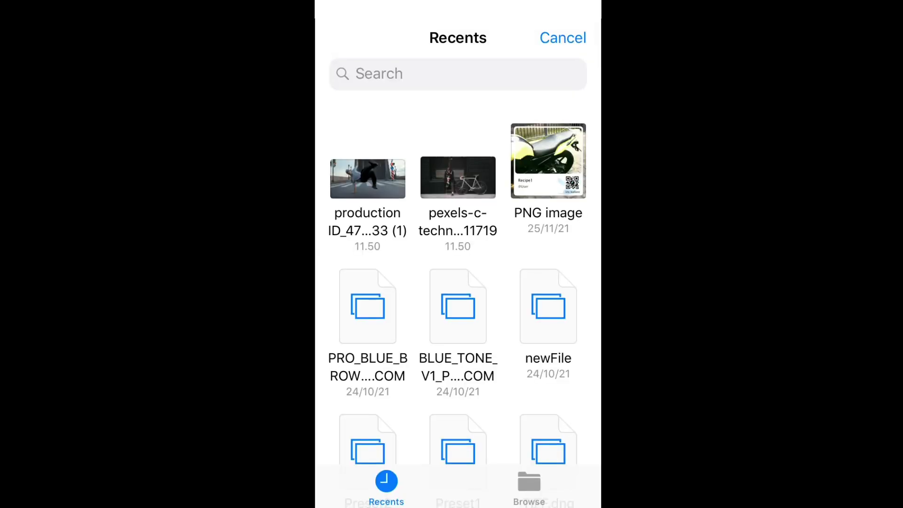
pyautogui.click(399, 72)
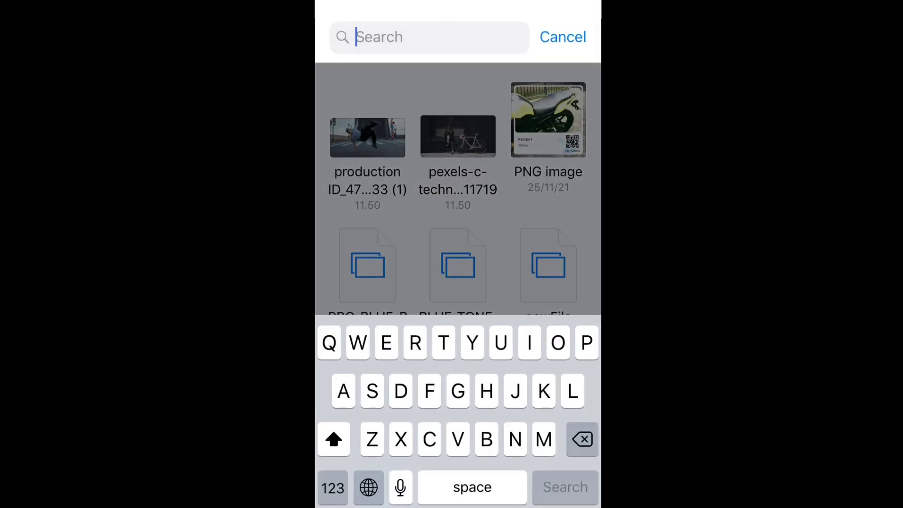
pyautogui.write('Bl')
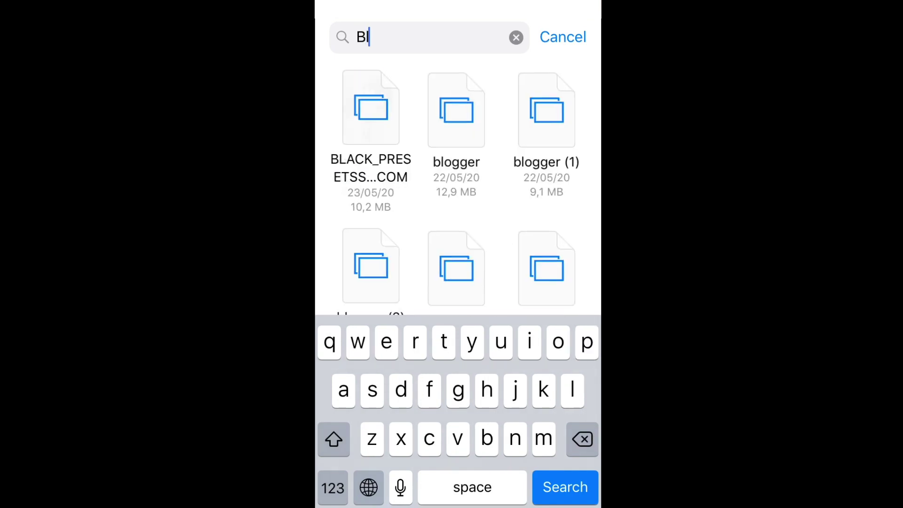
pyautogui.write('v')
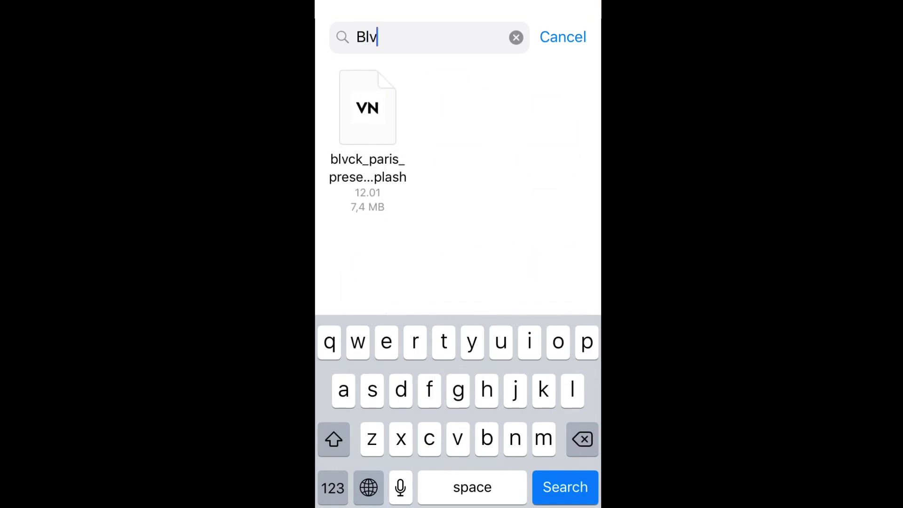
pyautogui.click(367, 108)
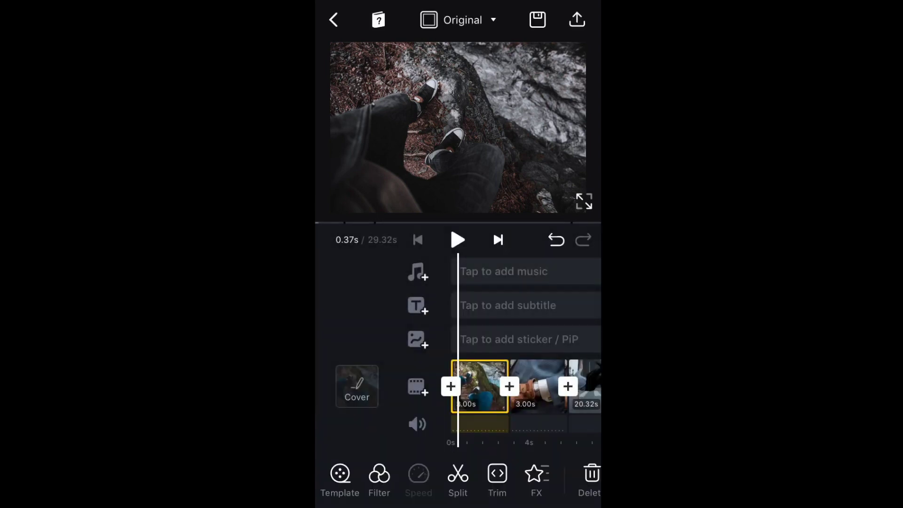
# Apply the imported custom blvck_paris filter at intensity 100 to the second clip, the gloved hand with the watch
pyautogui.moveTo(536, 385); pyautogui.dragTo(457, 386)
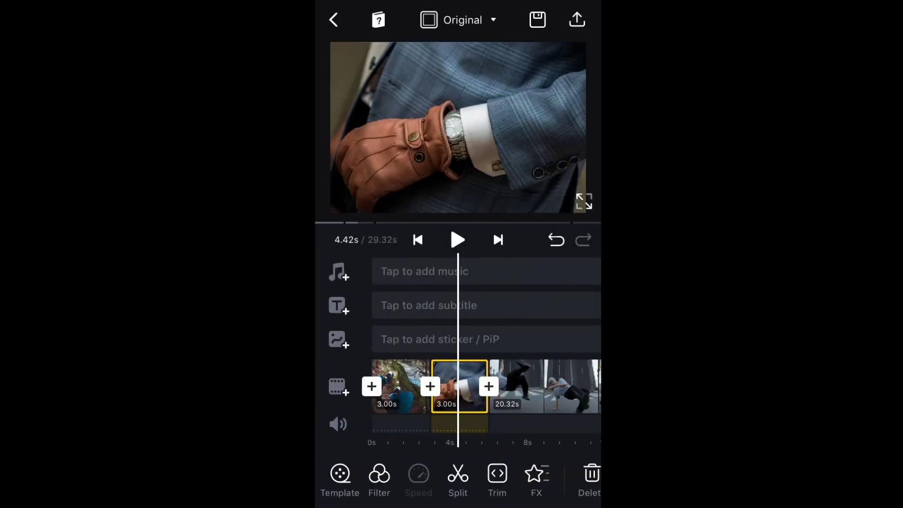
pyautogui.click(379, 480)
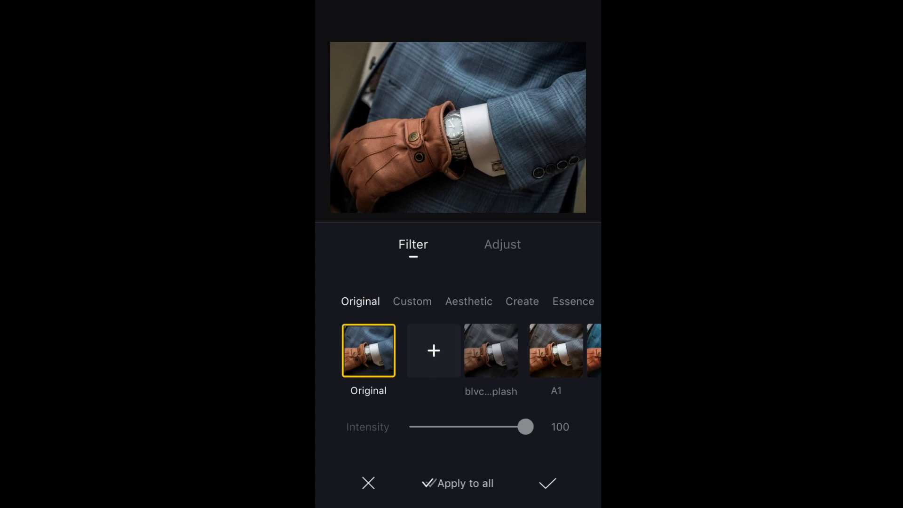
pyautogui.click(433, 351)
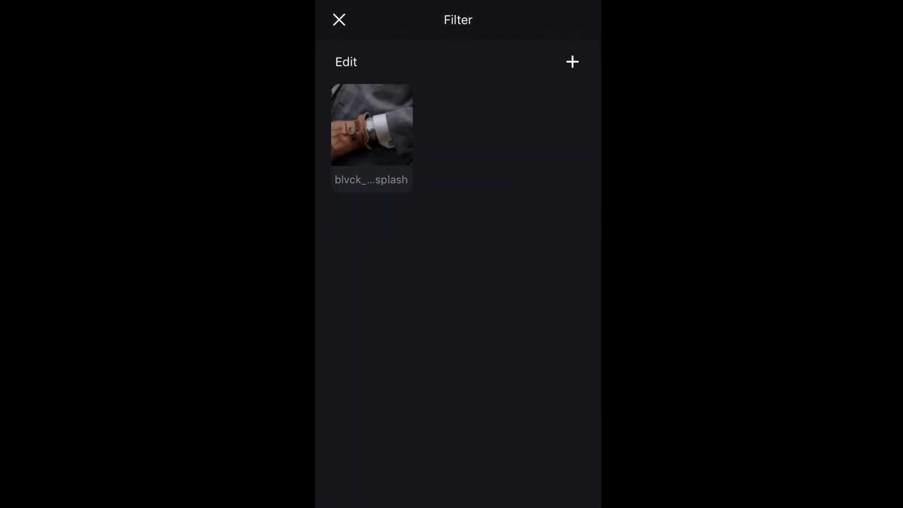
pyautogui.click(372, 125)
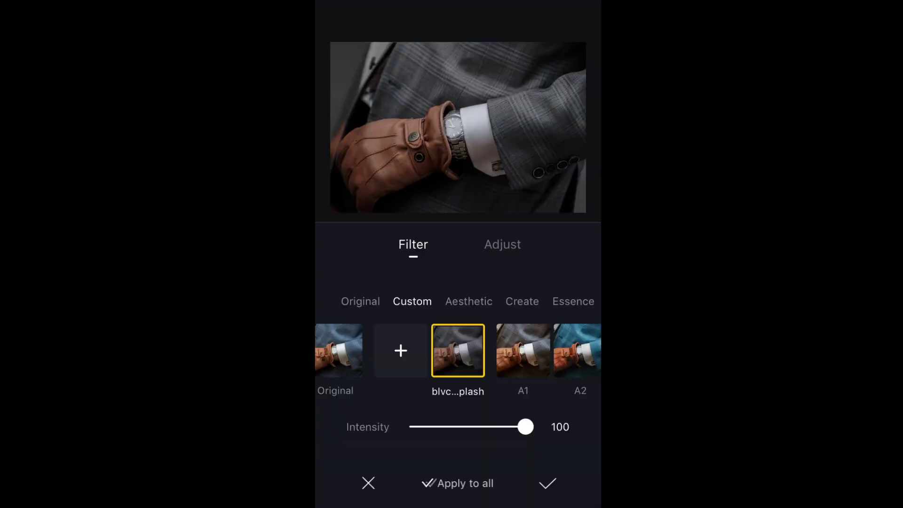
pyautogui.click(547, 483)
# Apply the custom blvck_paris filter at intensity 100 to the third clip, the breakdancer, and play it back
pyautogui.moveTo(518, 385)
pyautogui.mouseDown()
pyautogui.moveTo(417, 386)
pyautogui.moveTo(508, 386)
pyautogui.mouseUp()
pyautogui.click(379, 477)
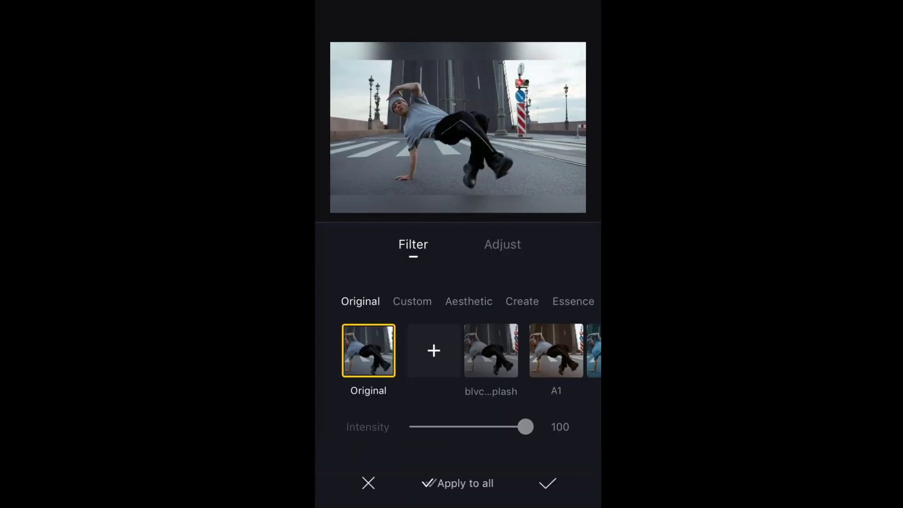
pyautogui.click(434, 350)
pyautogui.click(372, 136)
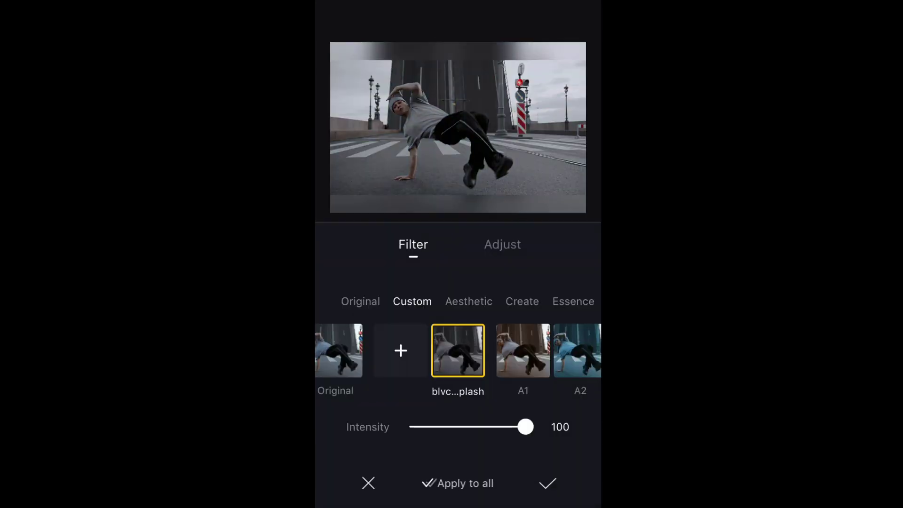
pyautogui.click(548, 483)
pyautogui.click(458, 240)
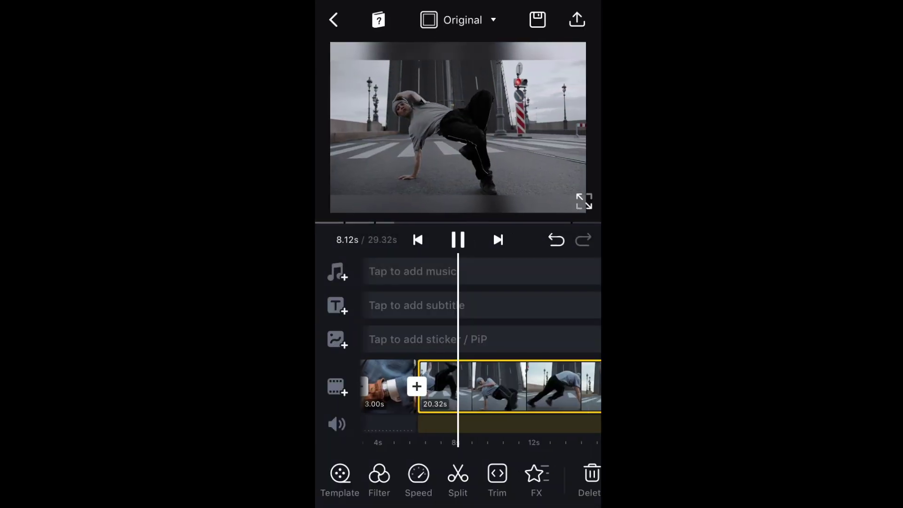